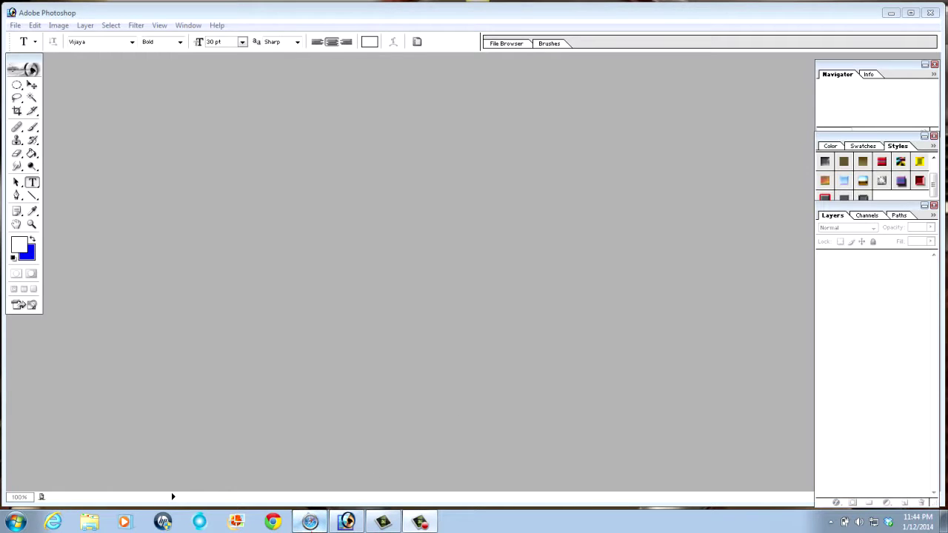
Switch to the web browser and open the ToGraphic4U YouTube channel page to examine its channel icon.
left_click(309, 522)
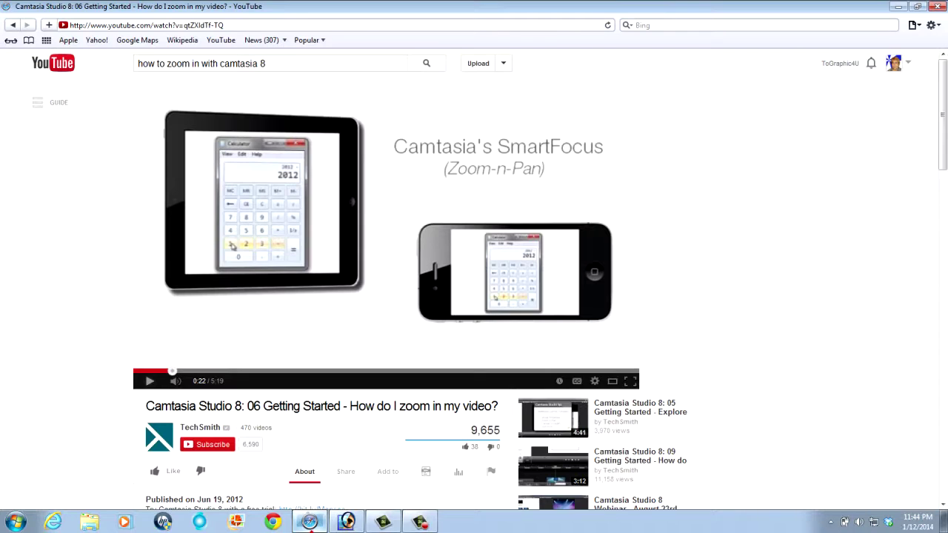
left_click(910, 65)
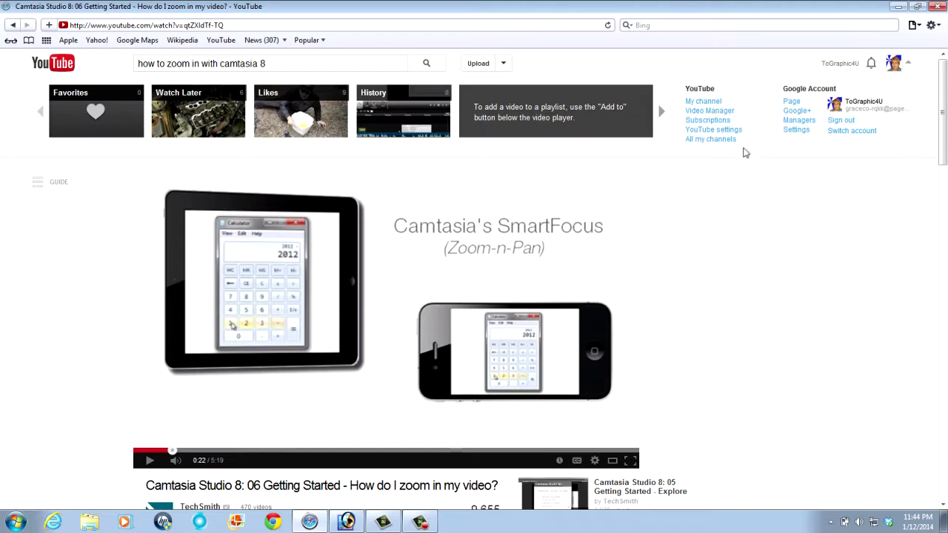
left_click(701, 112)
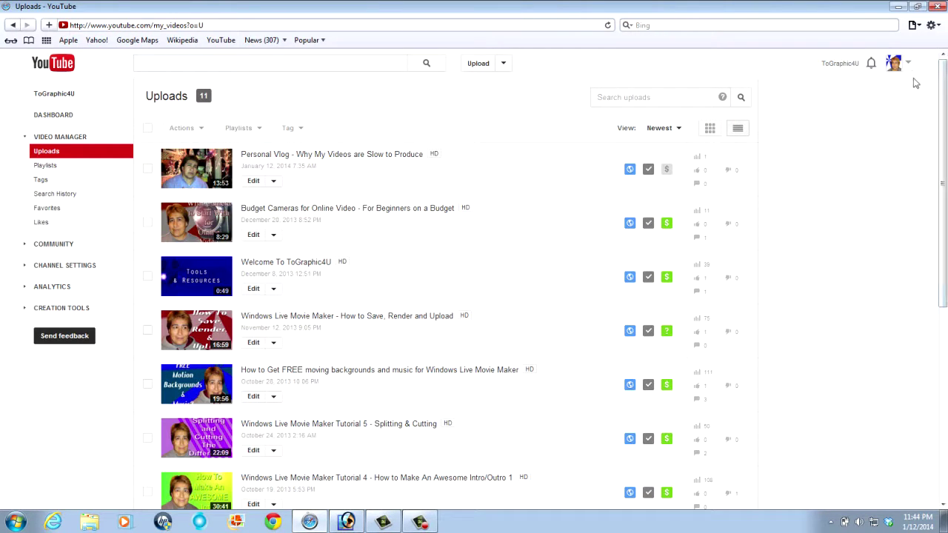
left_click(906, 65)
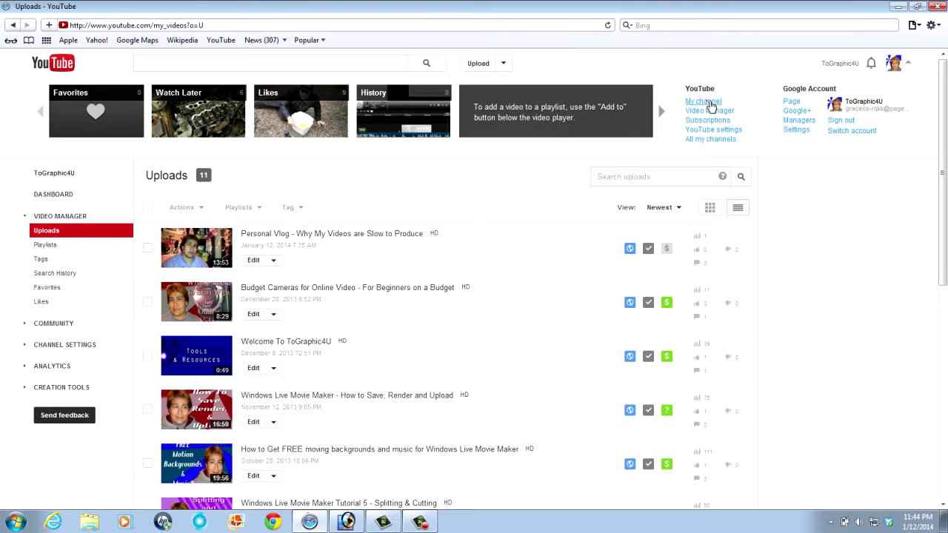
left_click(709, 104)
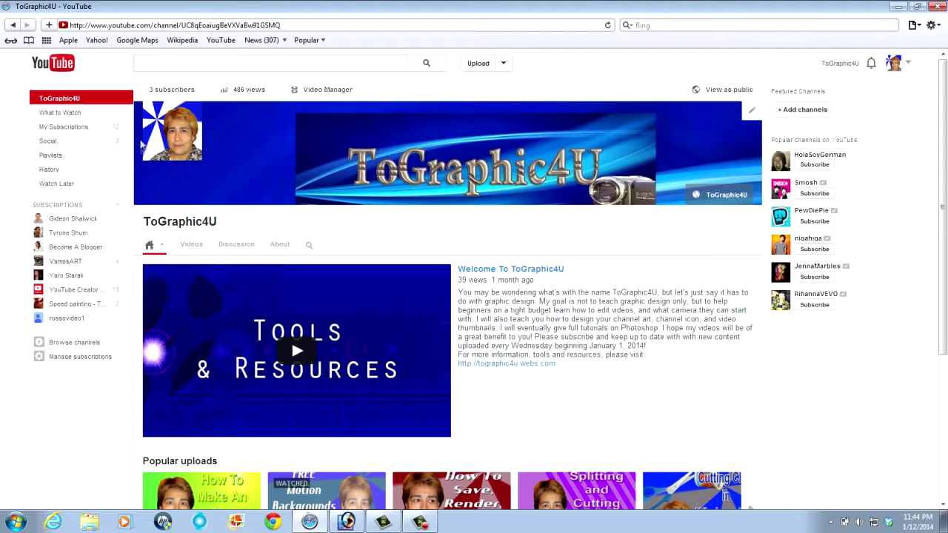
mouse_move(145, 115)
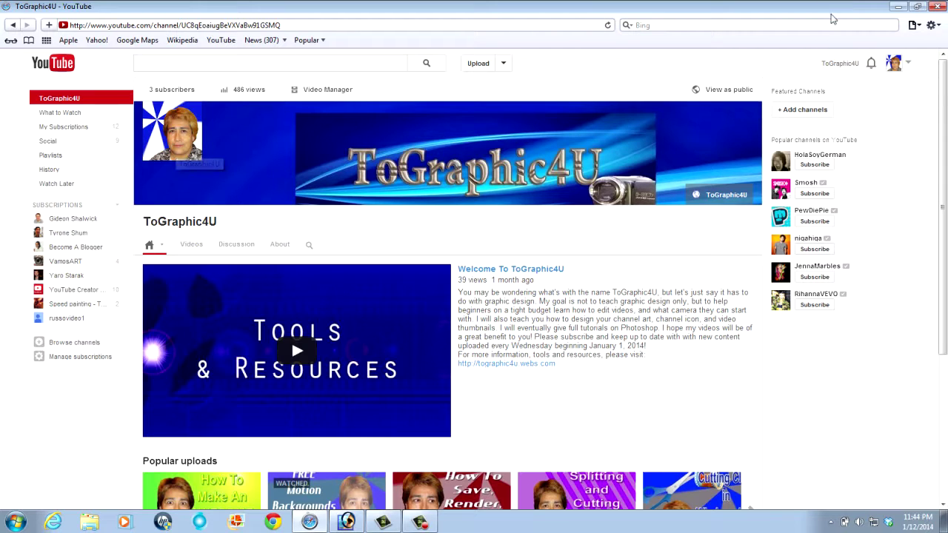
left_click(897, 6)
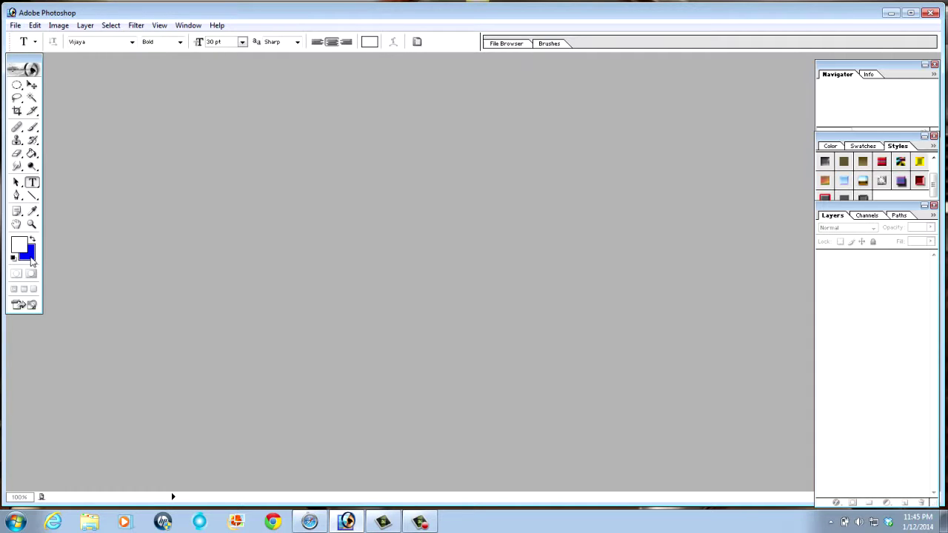
left_click(31, 260)
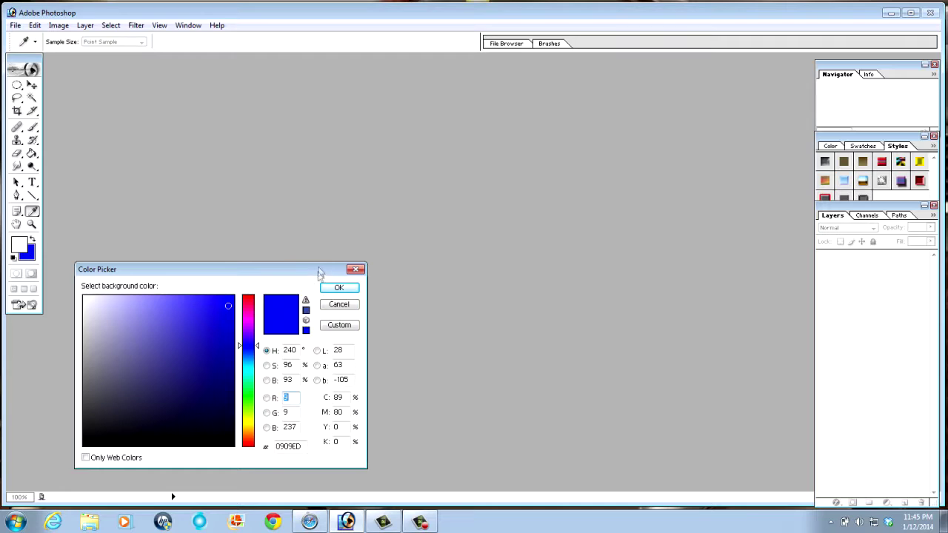
left_click(248, 397)
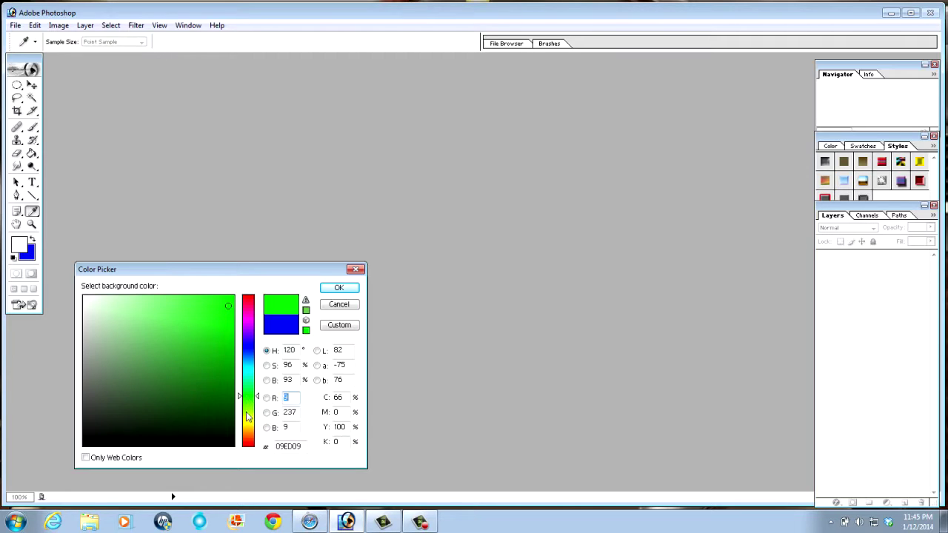
left_click(247, 420)
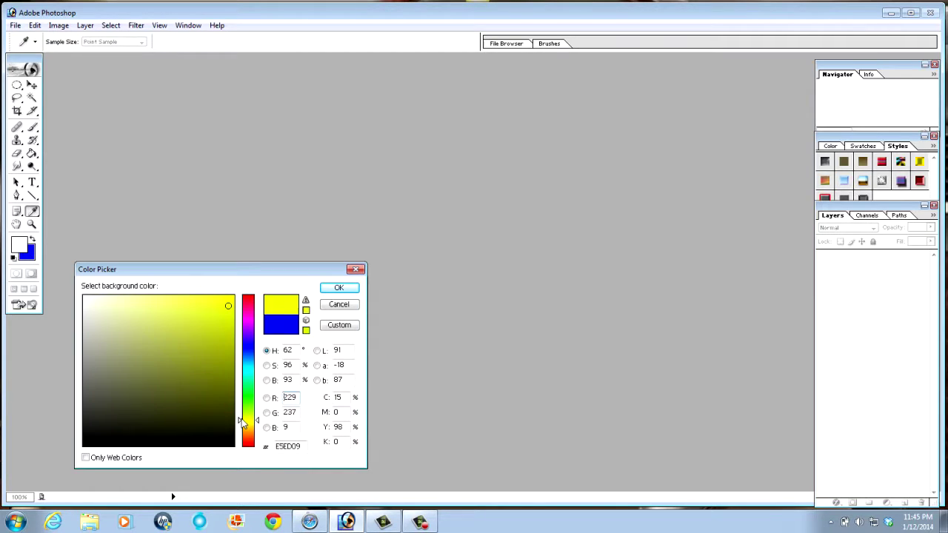
left_click(340, 305)
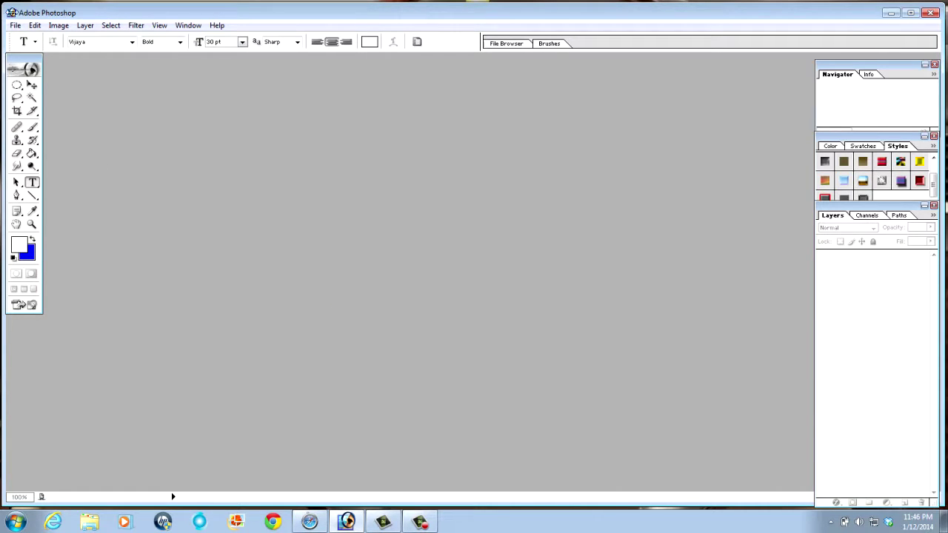
Create a 200 by 200 pixel RGB document named YTChannelIcon, filled with the background color, and move its window clear of the toolbox.
left_click(15, 26)
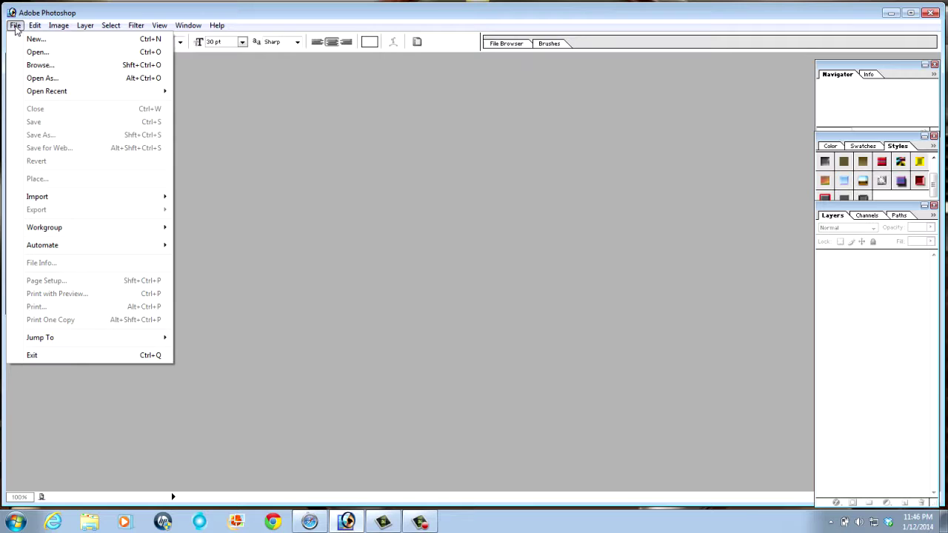
left_click(32, 41)
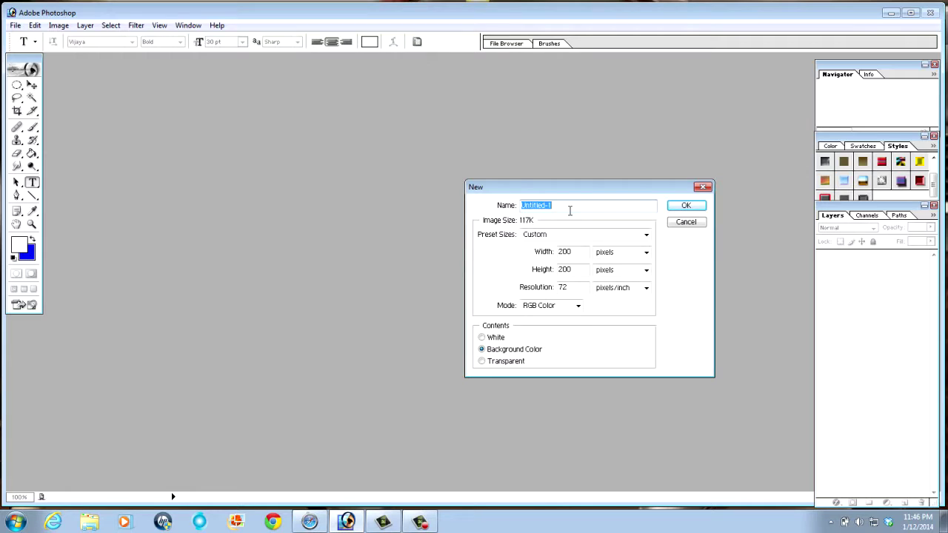
type("YTChannelIcon")
left_click(689, 207)
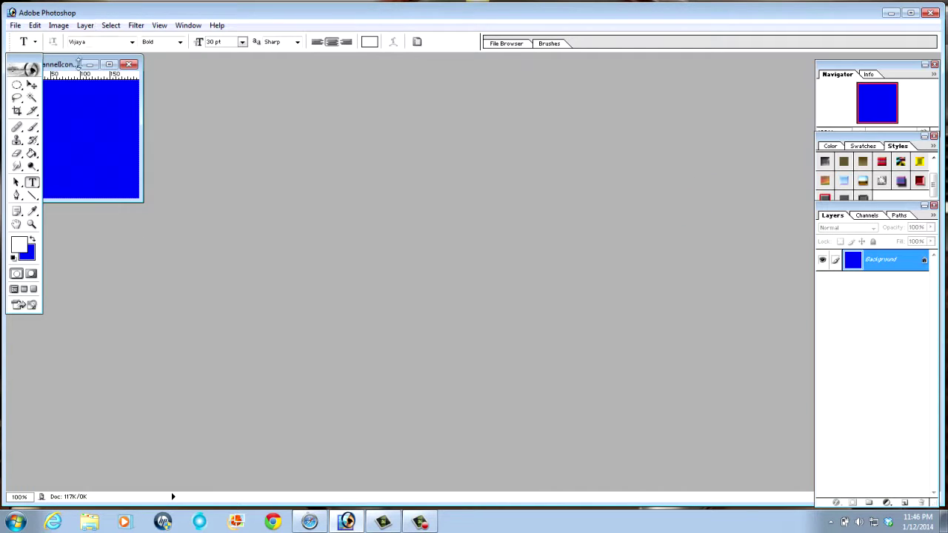
left_click_drag(63, 61, 424, 97)
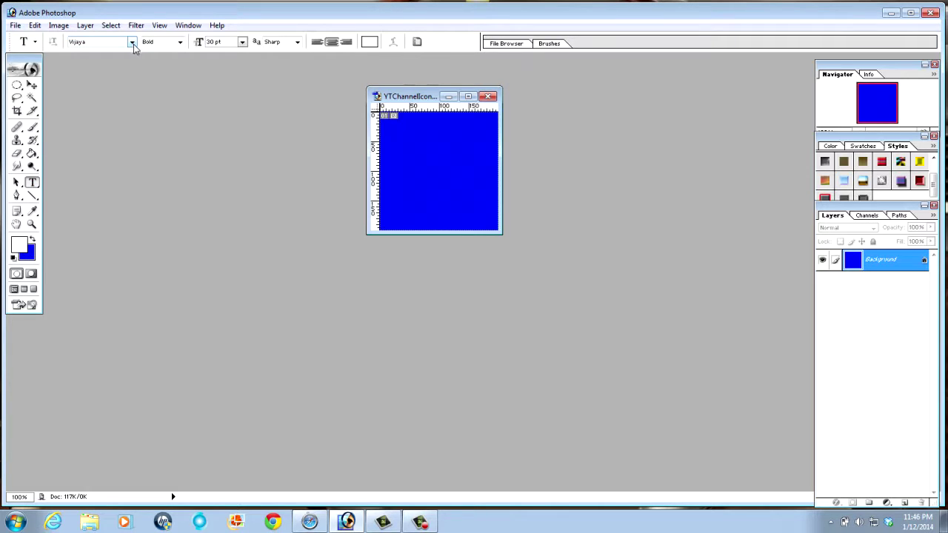
Add the letter G as text near the middle of the blue canvas and set its size to 72 pt.
left_click(445, 169)
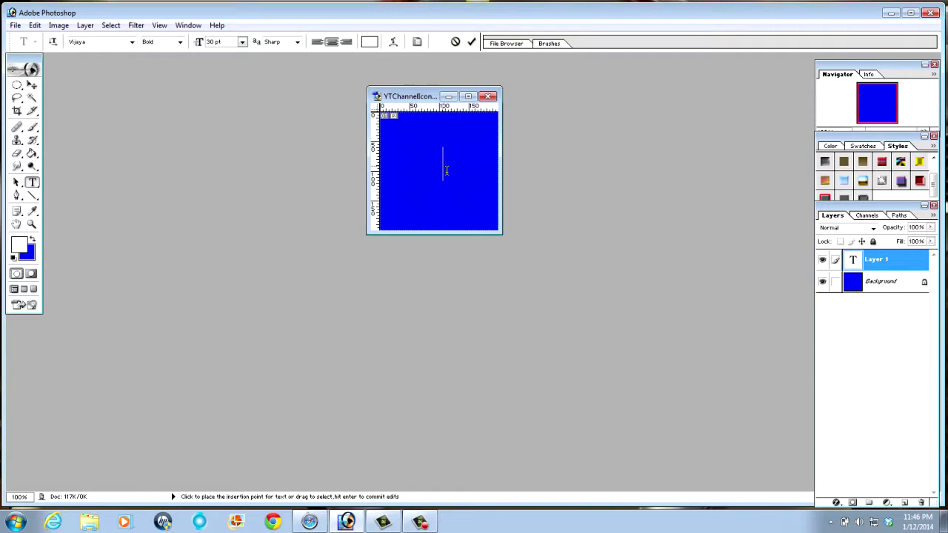
type("G")
left_click_drag(454, 164, 436, 165)
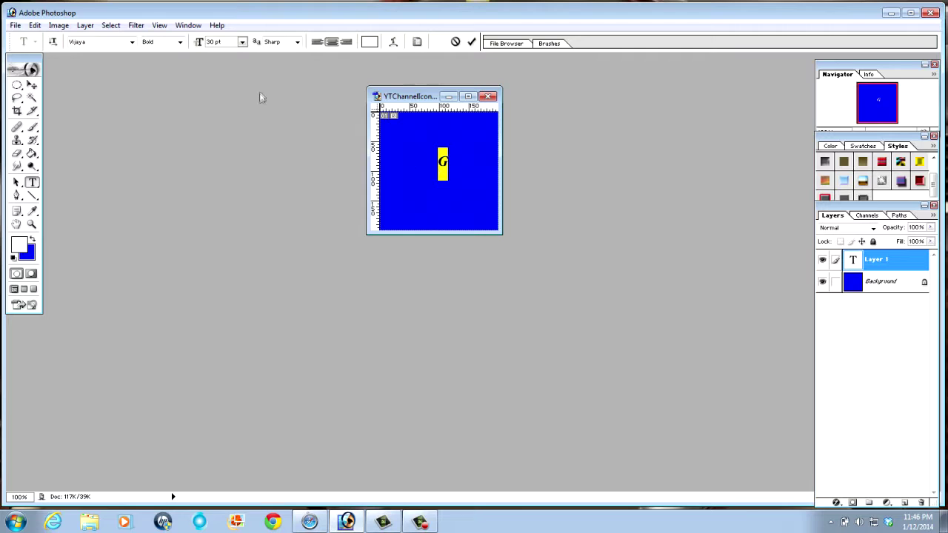
left_click(242, 42)
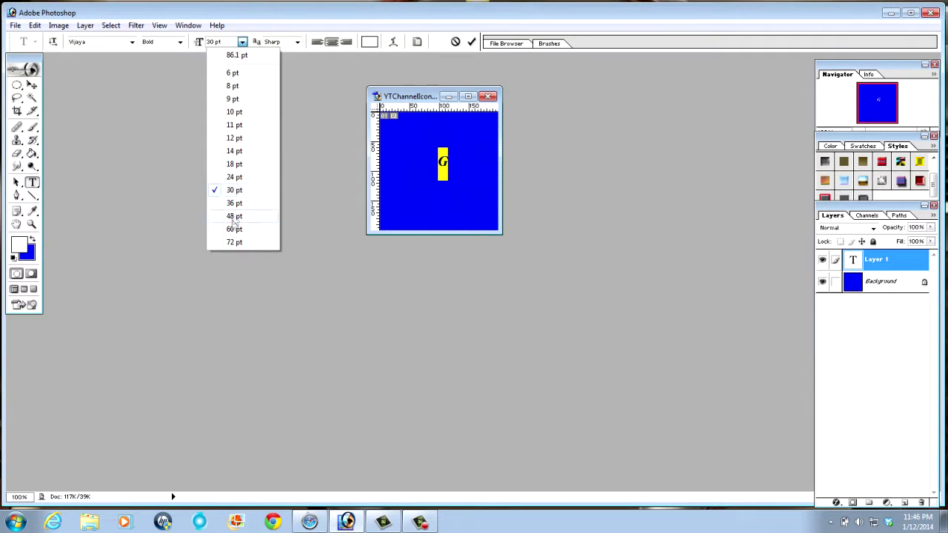
left_click(233, 242)
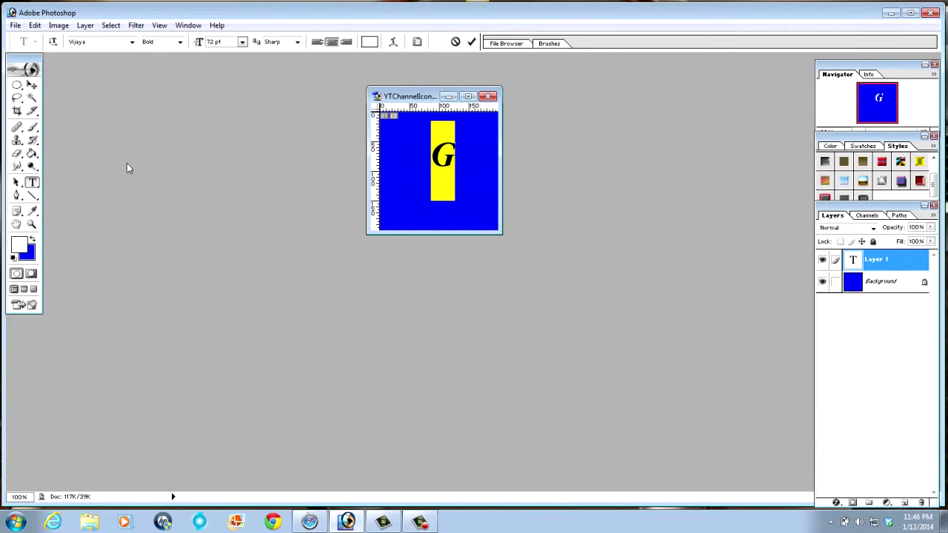
Try the Wentworth, Yangtze and Zurich Ex BT fonts on the letter G.
left_click(132, 42)
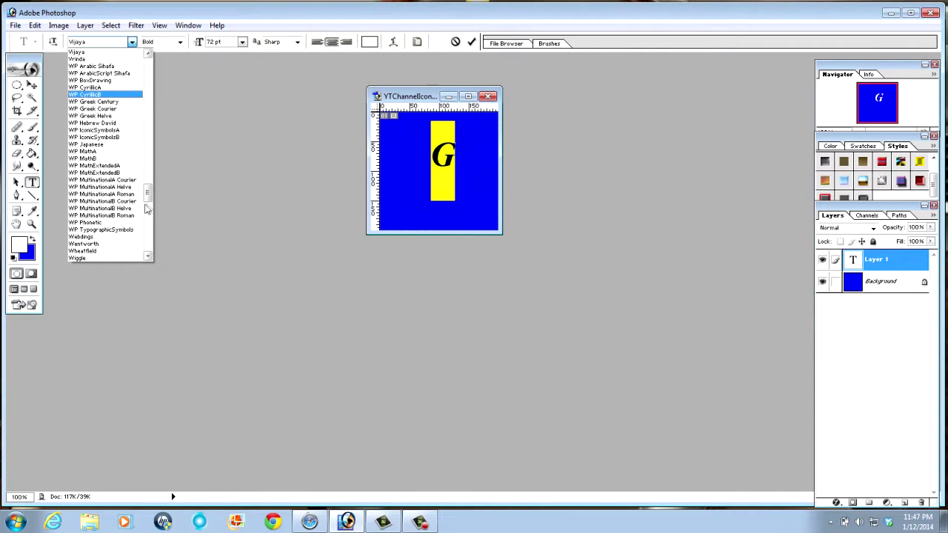
left_click(103, 245)
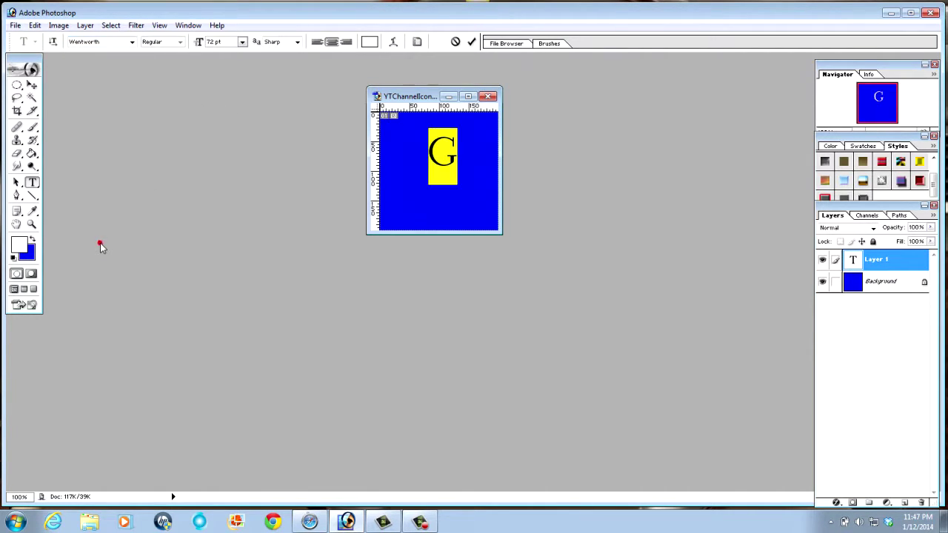
left_click(131, 42)
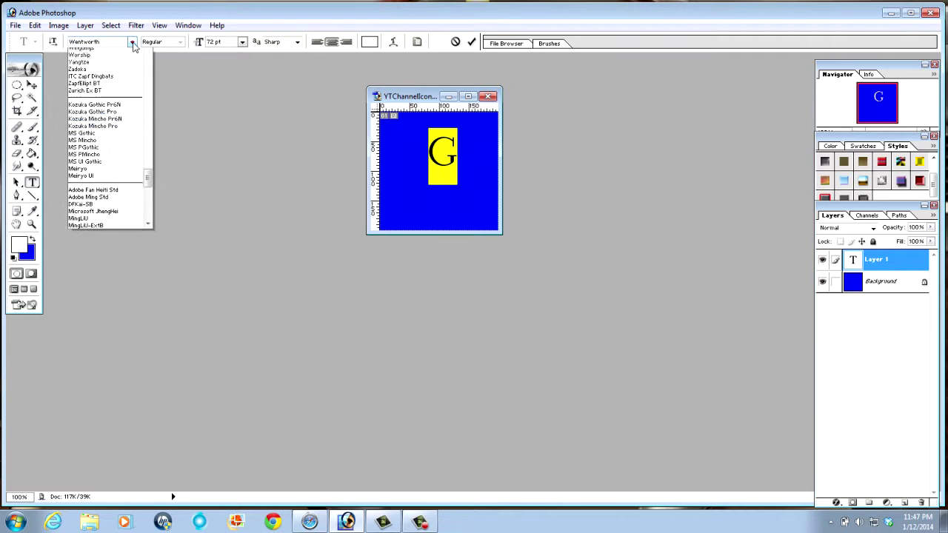
left_click_drag(148, 84, 150, 206)
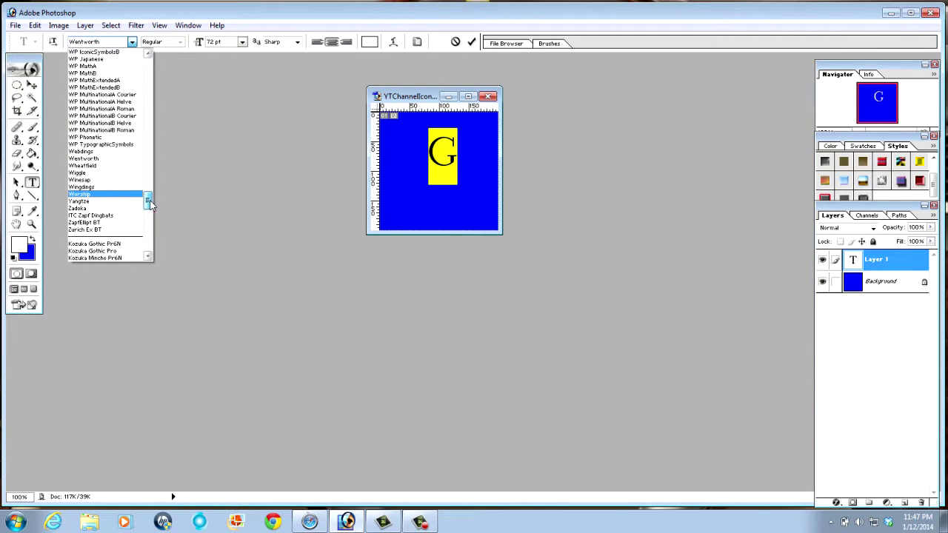
left_click(98, 202)
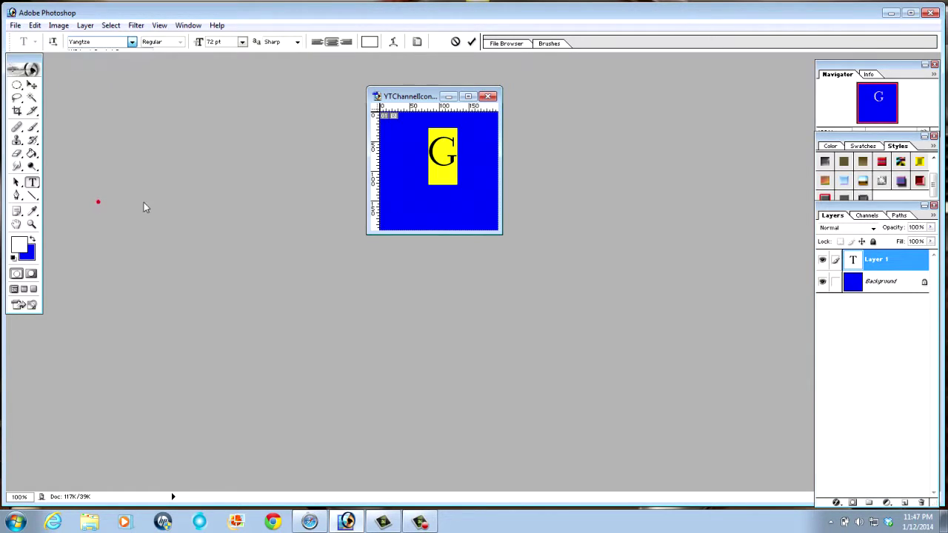
left_click(132, 42)
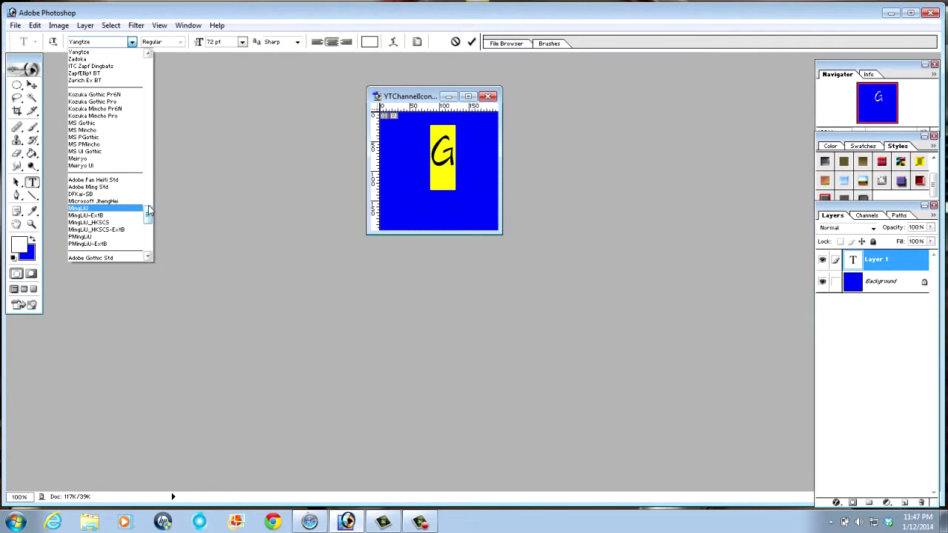
scroll(148, 211, "up", 2)
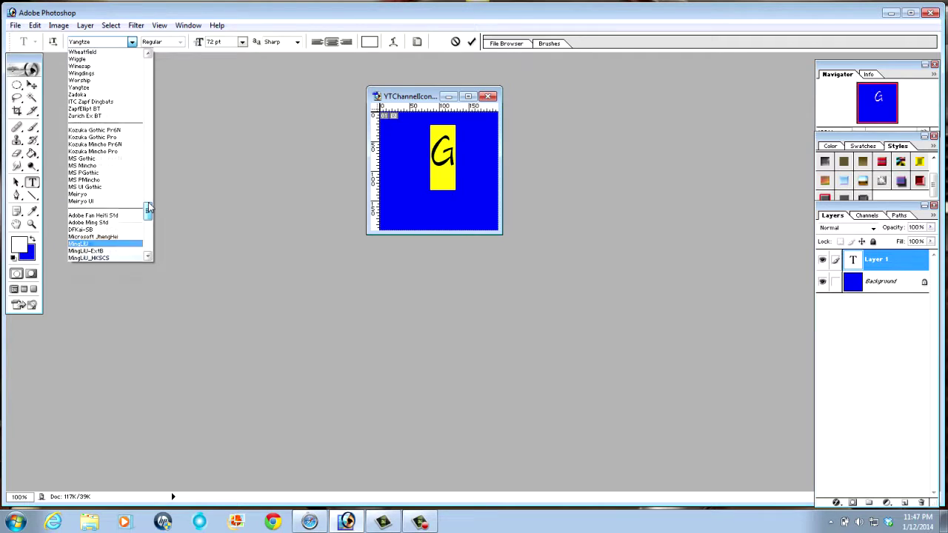
scroll(148, 207, "up", 2)
left_click(133, 155)
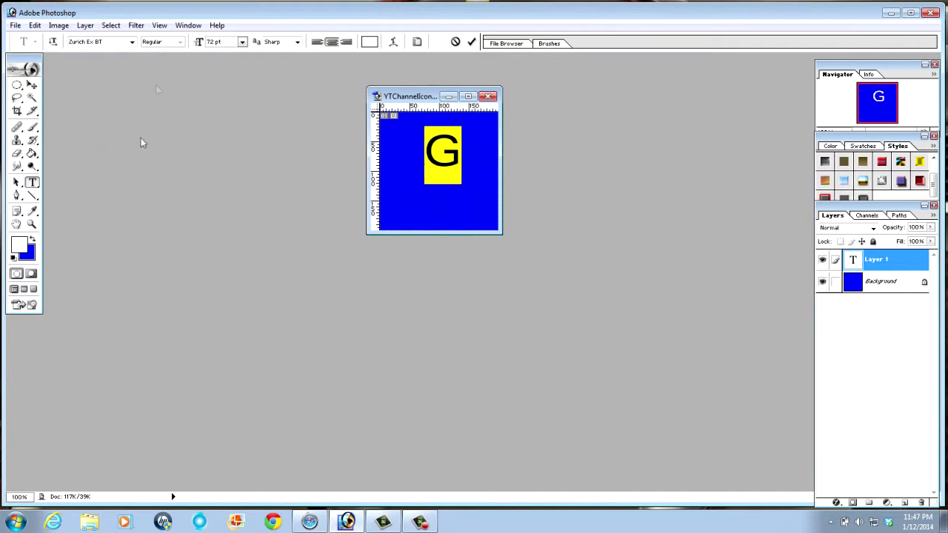
left_click(131, 42)
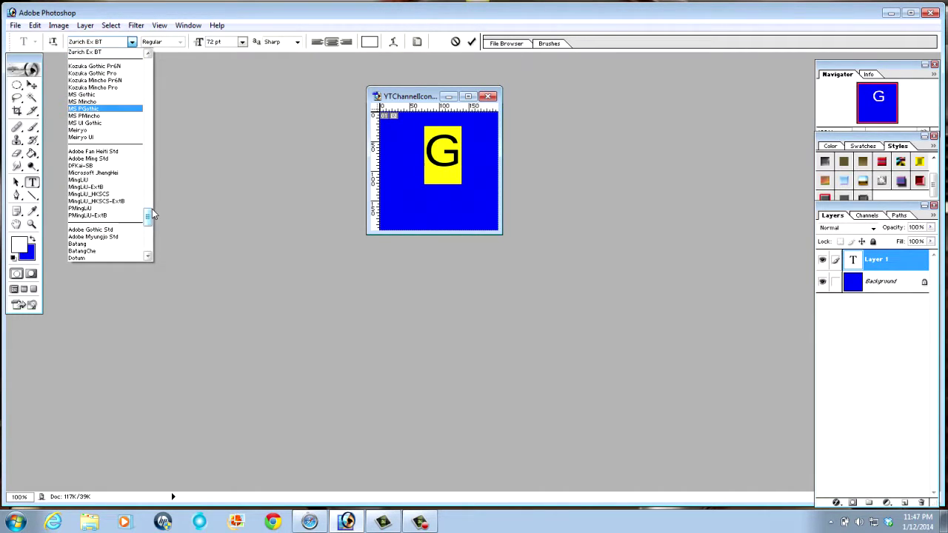
left_click_drag(149, 215, 150, 196)
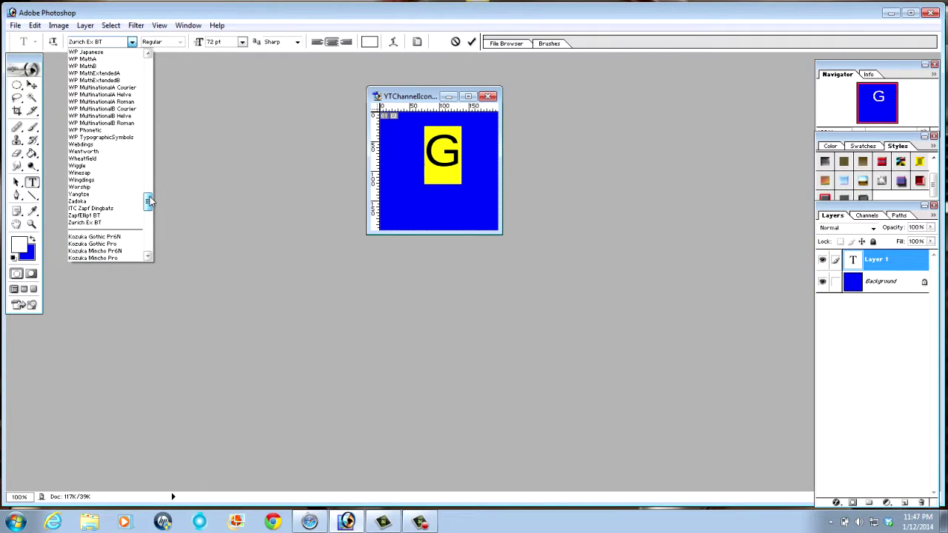
left_click(102, 153)
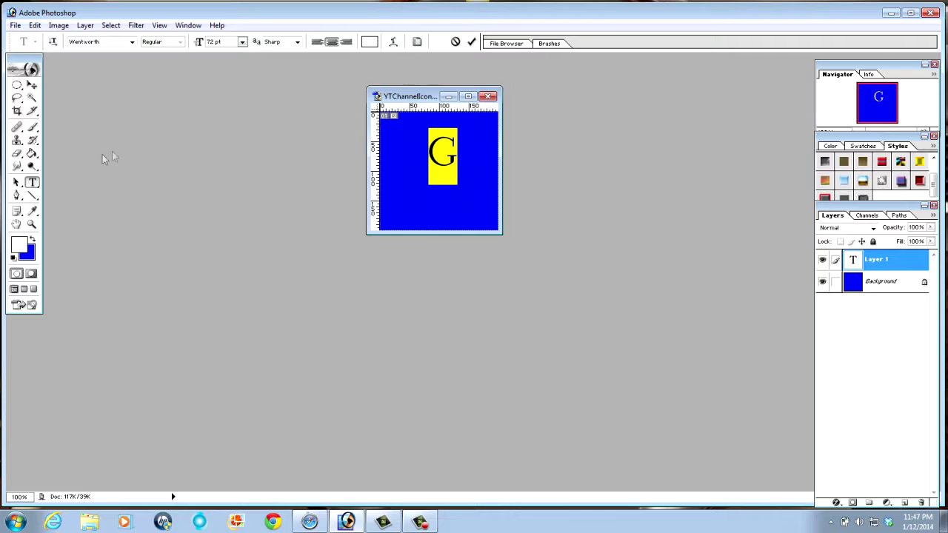
Set the font of the letter G to Wheatfield.
left_click(133, 42)
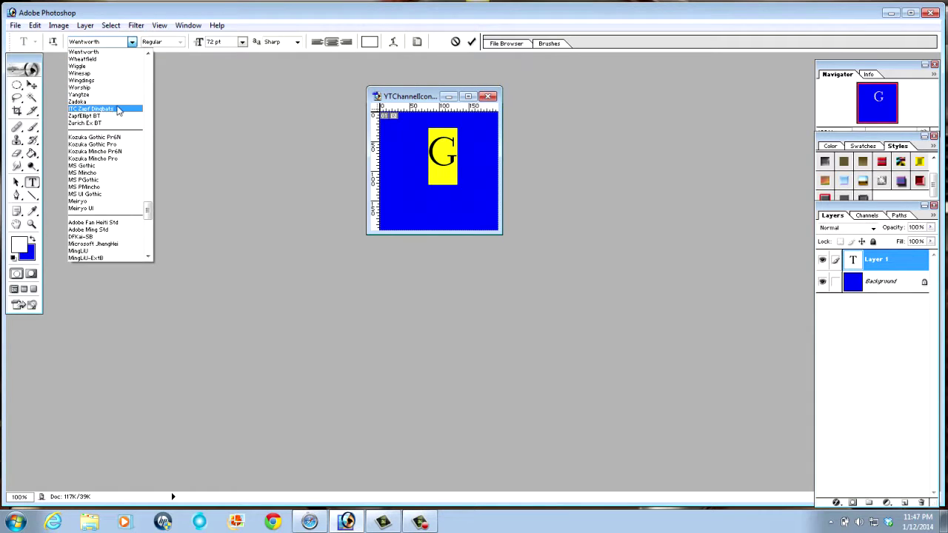
left_click(121, 59)
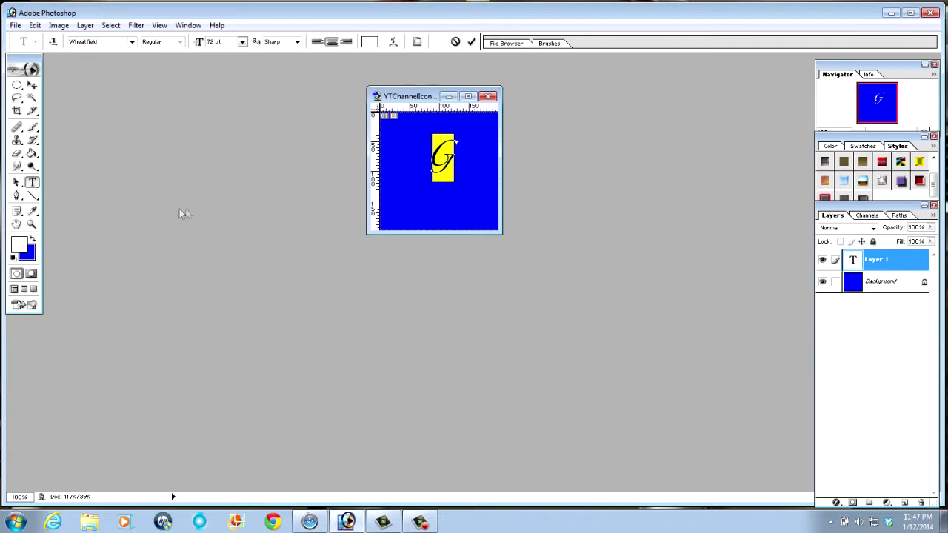
Scale the letter G to about 254% width and 307% height, and shift it slightly up and left on the canvas.
left_click(36, 26)
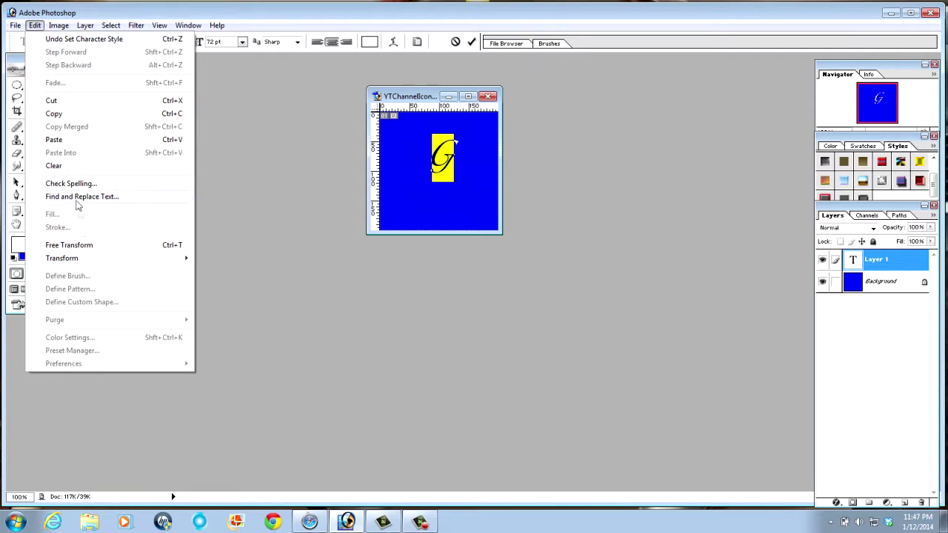
mouse_move(98, 259)
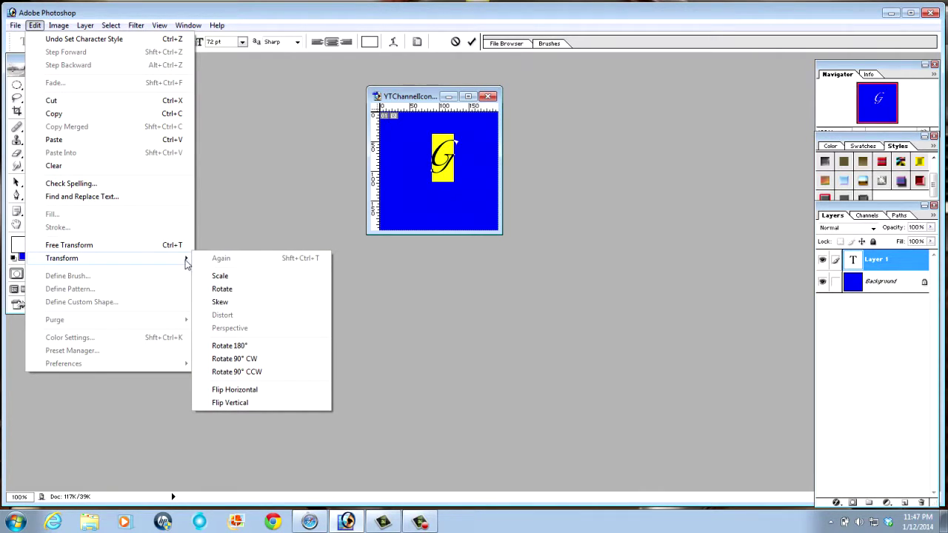
left_click(233, 277)
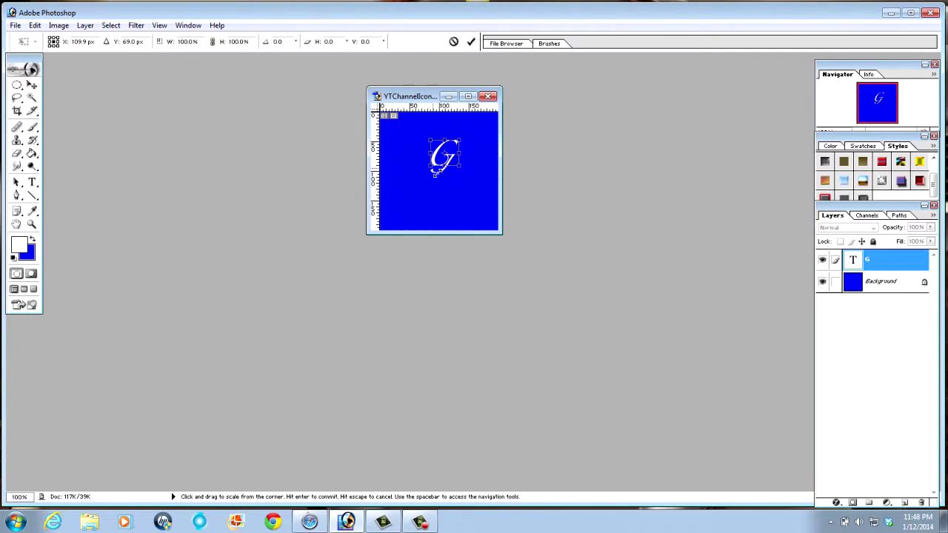
left_click_drag(429, 171, 405, 196)
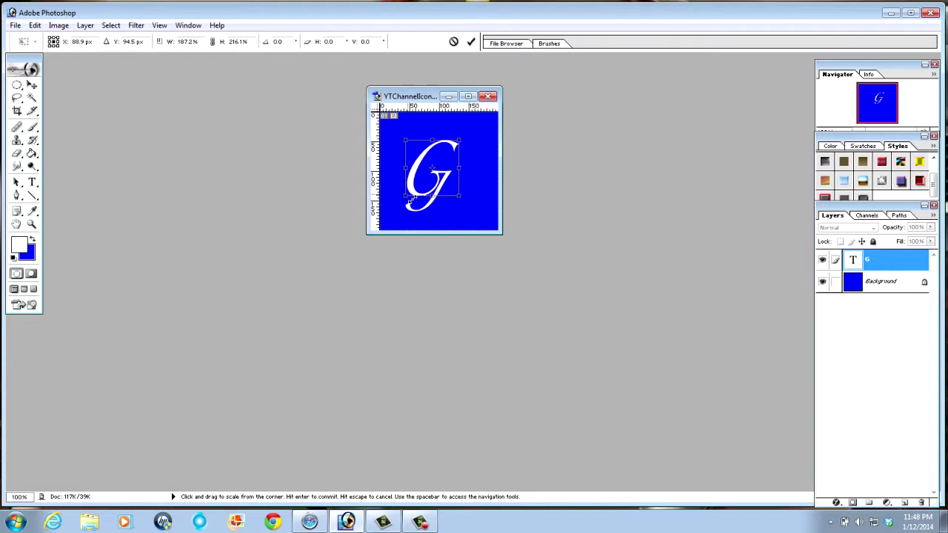
left_click_drag(465, 202, 484, 212)
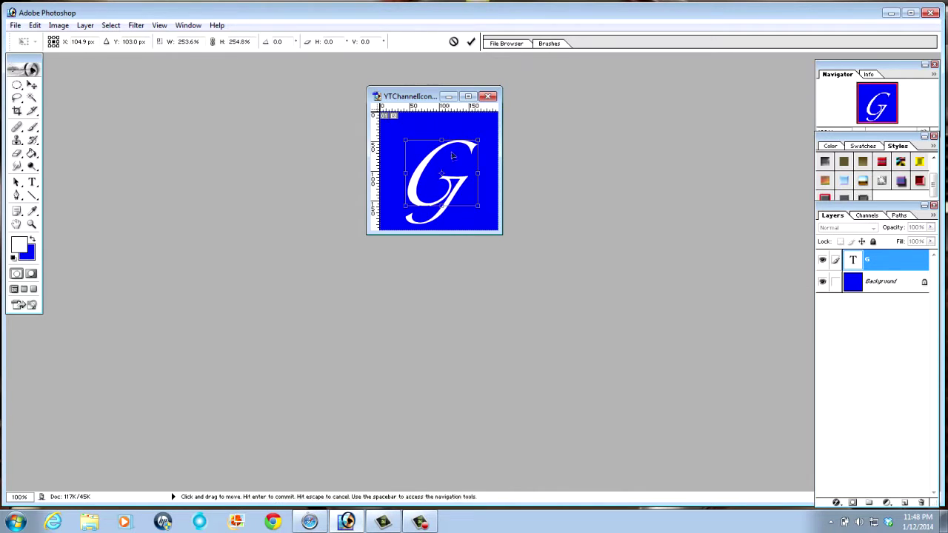
left_click_drag(444, 147, 444, 134)
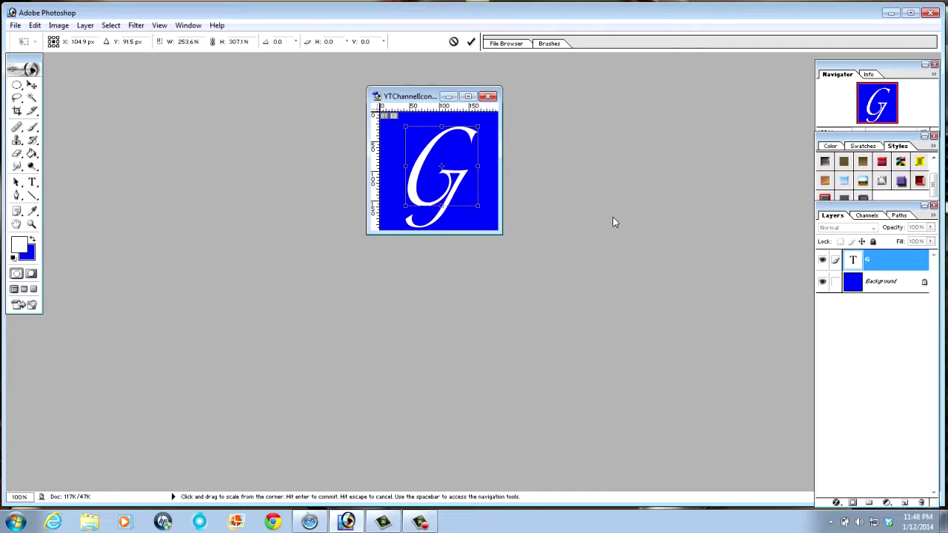
key("Return")
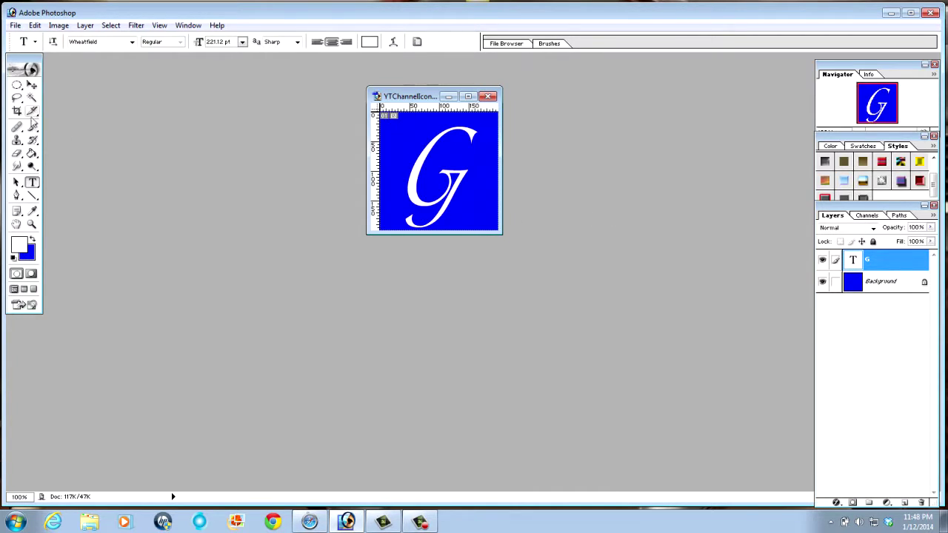
left_click(32, 85)
left_click_drag(437, 195, 435, 189)
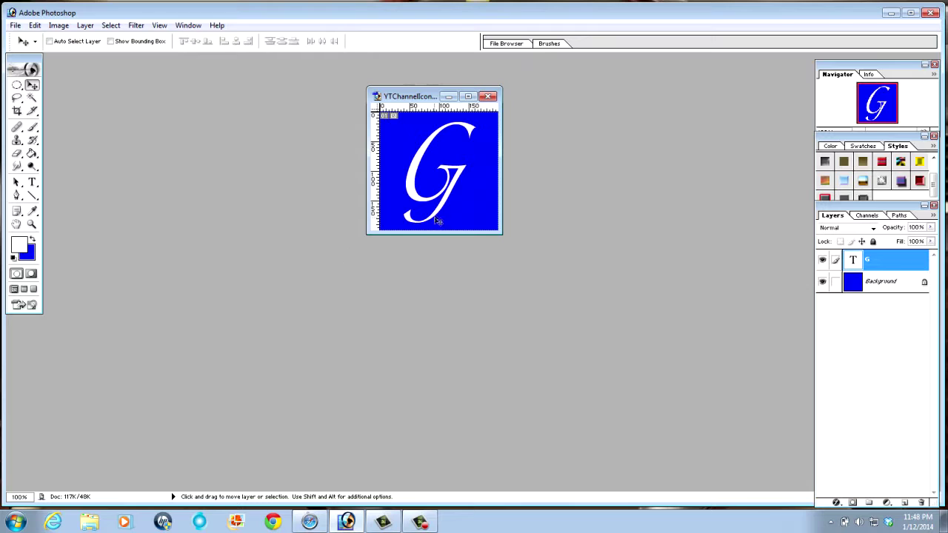
Select the letter G for text editing and set the background color to light gray ACACB5.
left_click(33, 182)
left_click(455, 195)
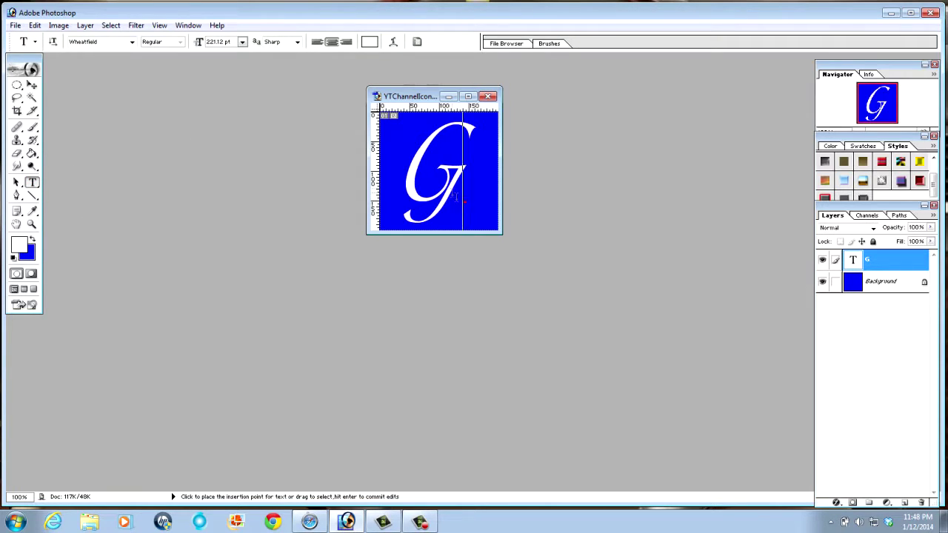
double_click(454, 195)
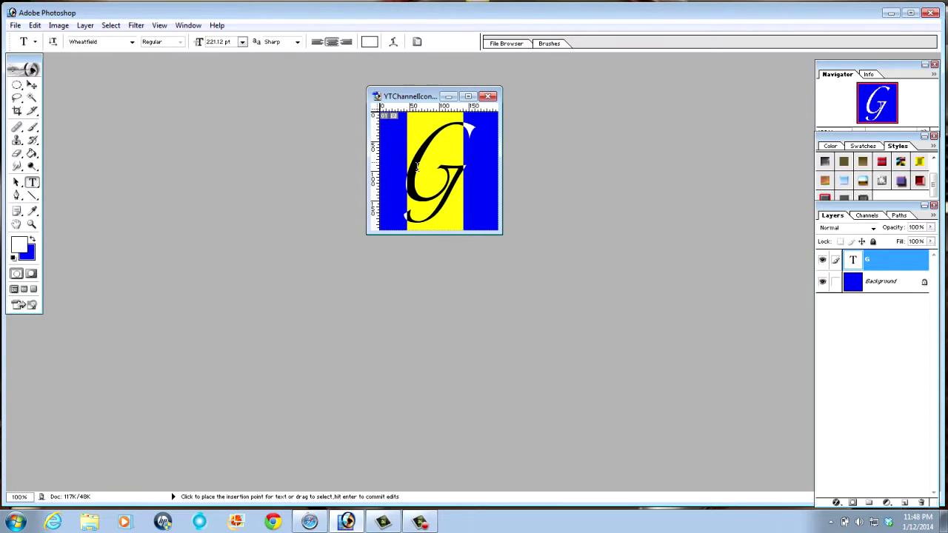
left_click(31, 256)
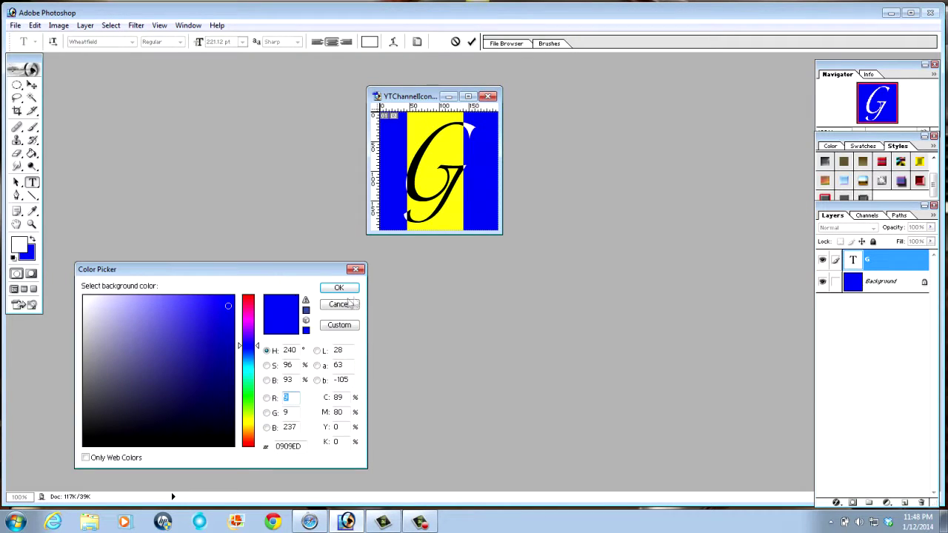
left_click(95, 342)
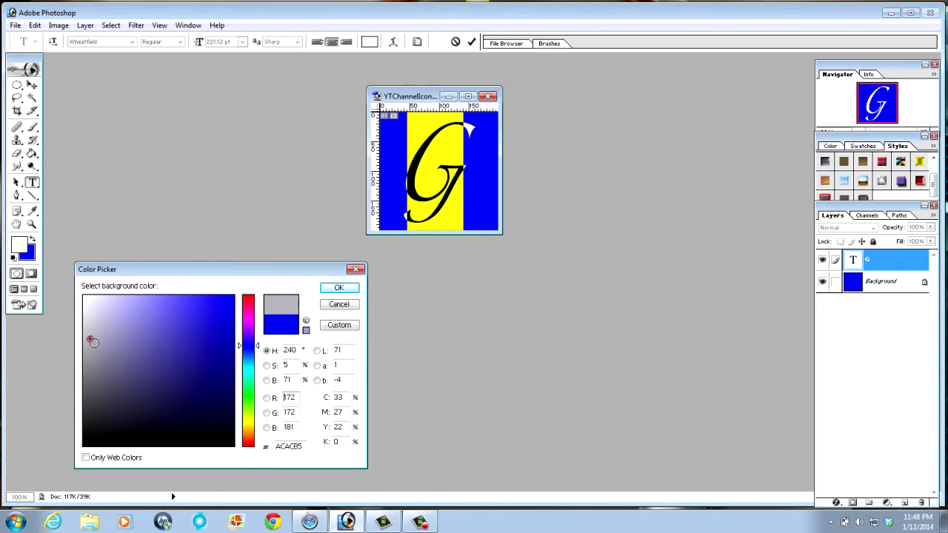
left_click(343, 288)
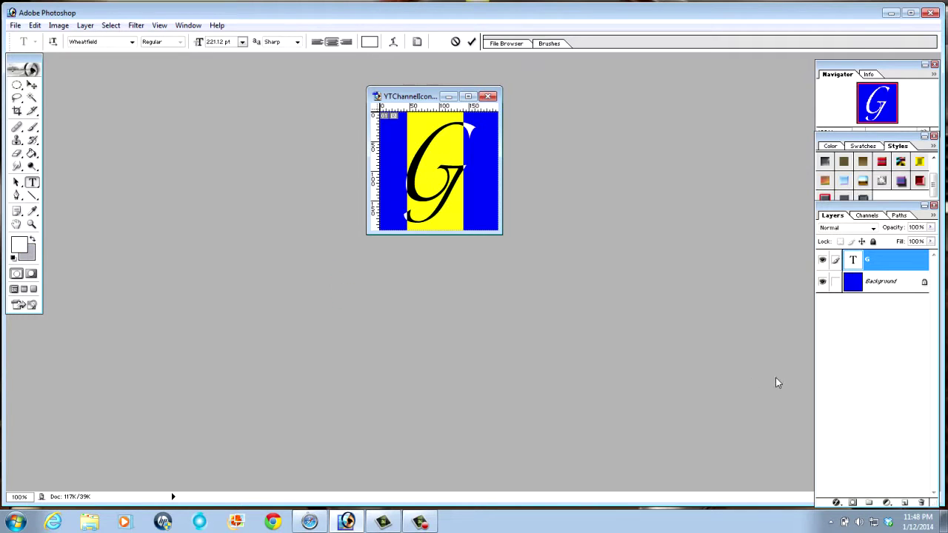
Try a range of preset layer styles on the letter G, including gradient, pattern, satin, Style 1 and red stroke looks.
left_click(890, 144)
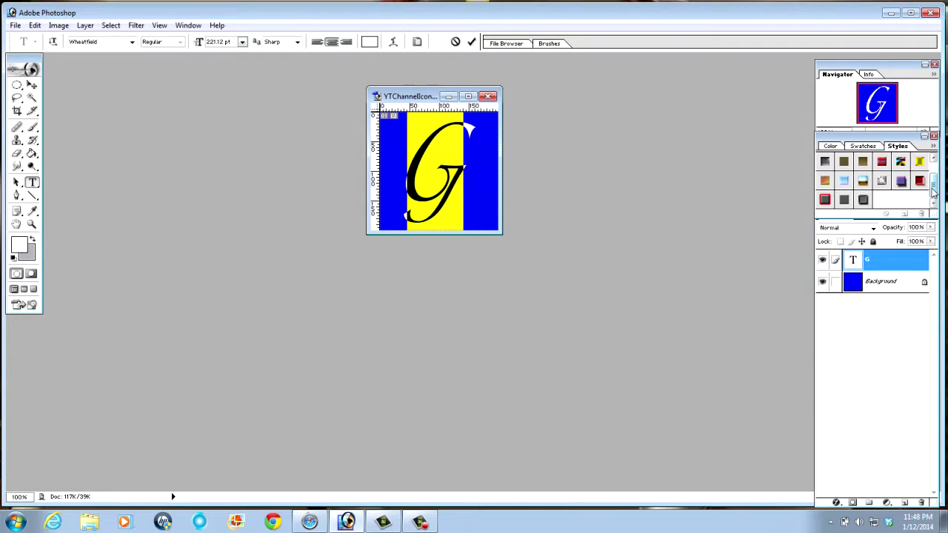
left_click(826, 161)
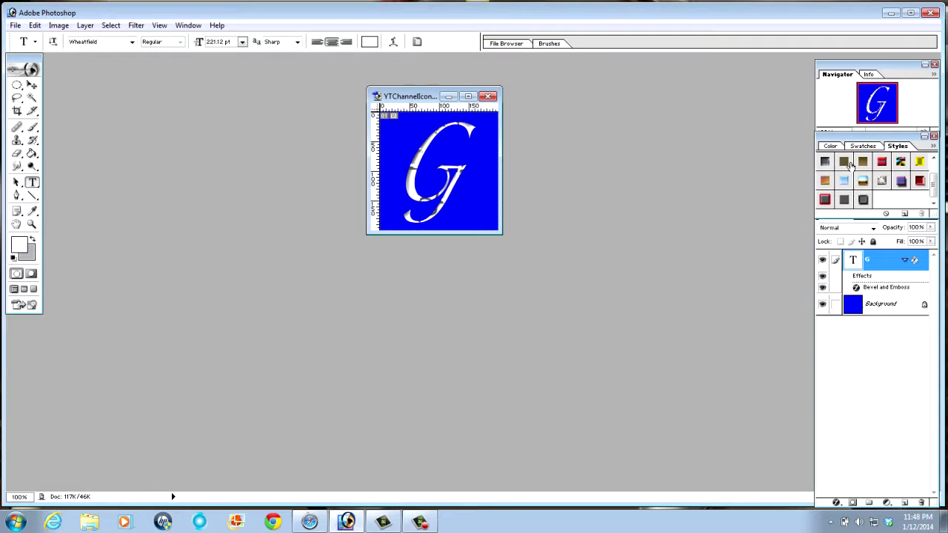
left_click(846, 163)
left_click(872, 164)
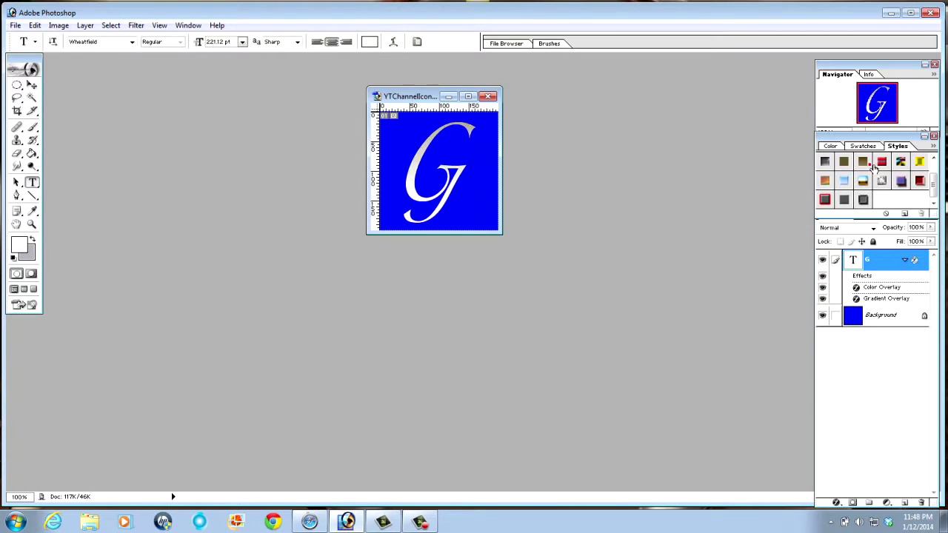
left_click(883, 164)
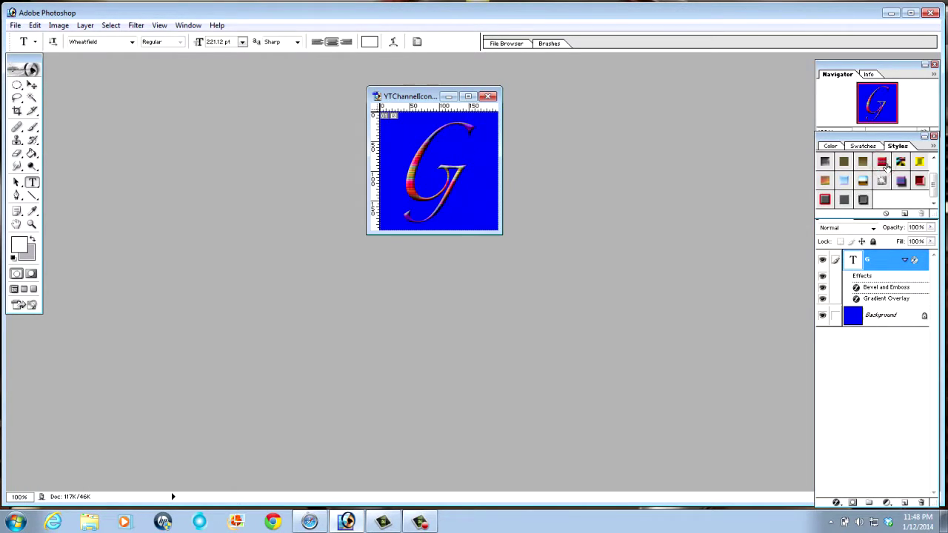
left_click(901, 168)
left_click(905, 168)
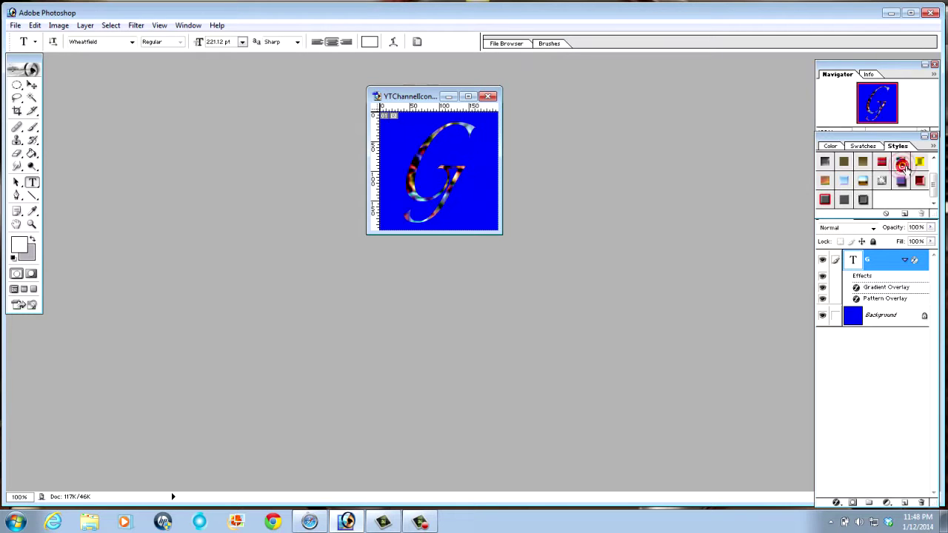
left_click(921, 167)
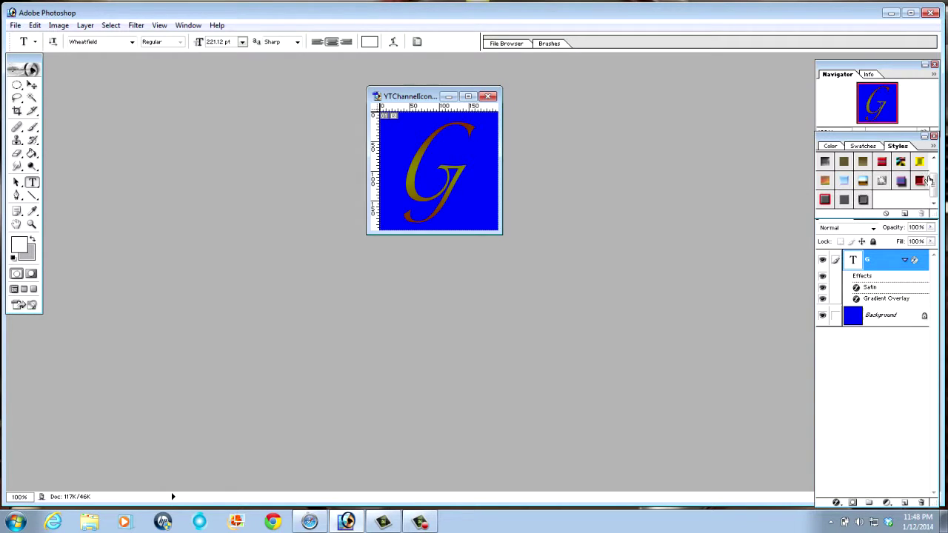
left_click(920, 183)
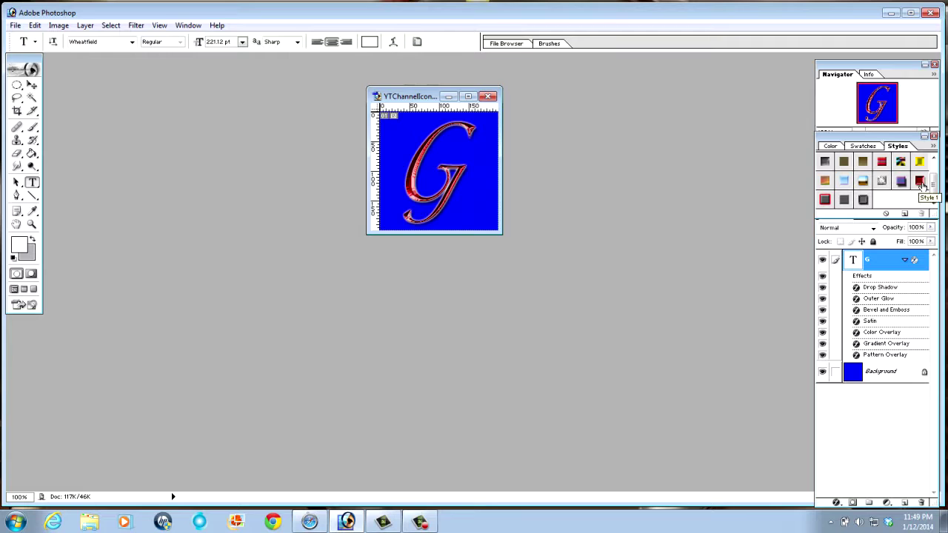
left_click(902, 184)
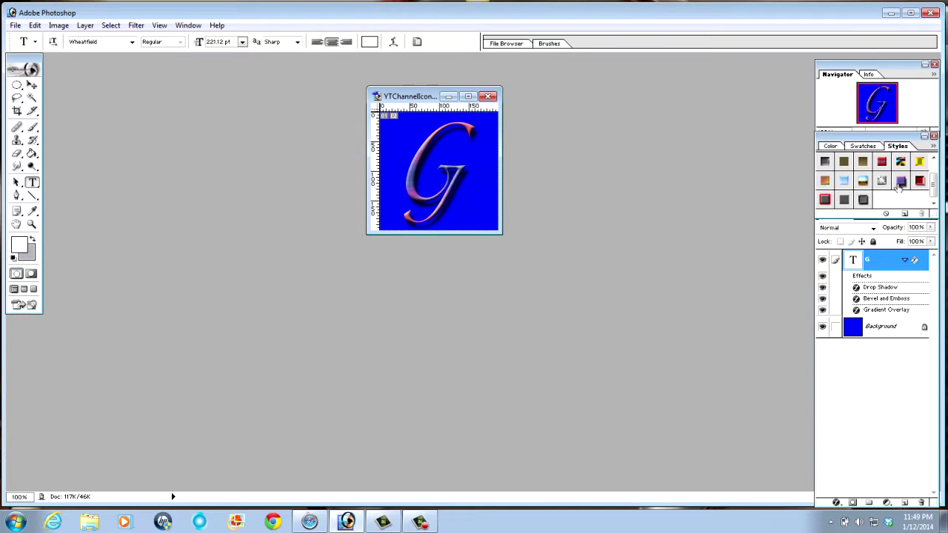
left_click(882, 184)
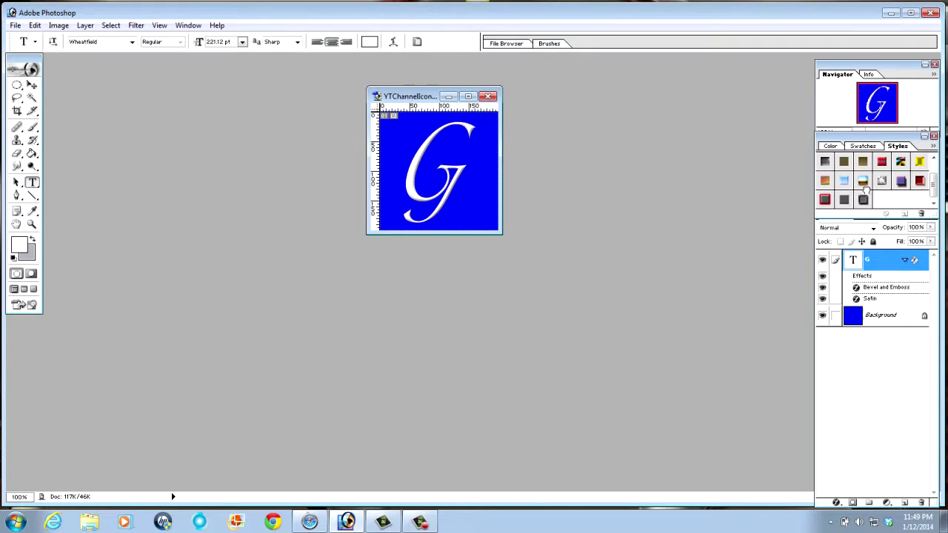
left_click(863, 181)
left_click(851, 182)
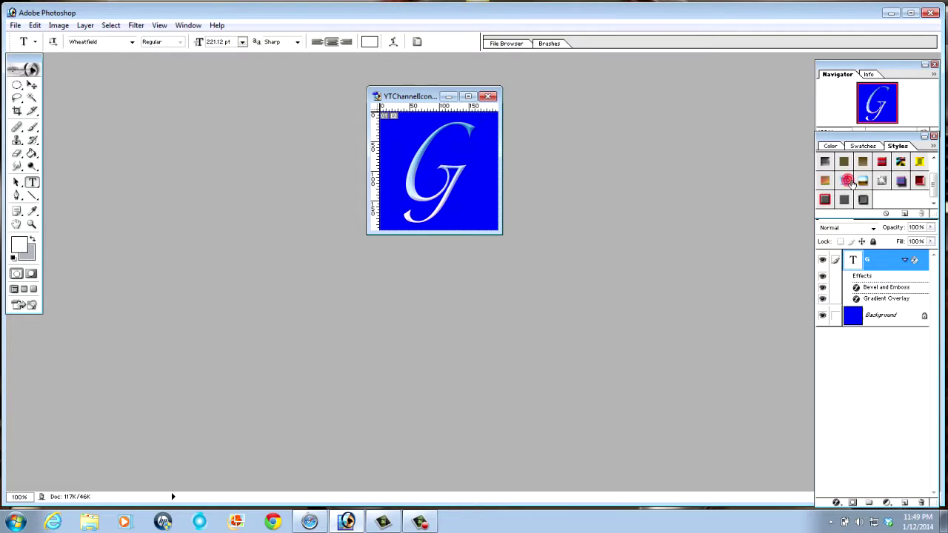
left_click(826, 183)
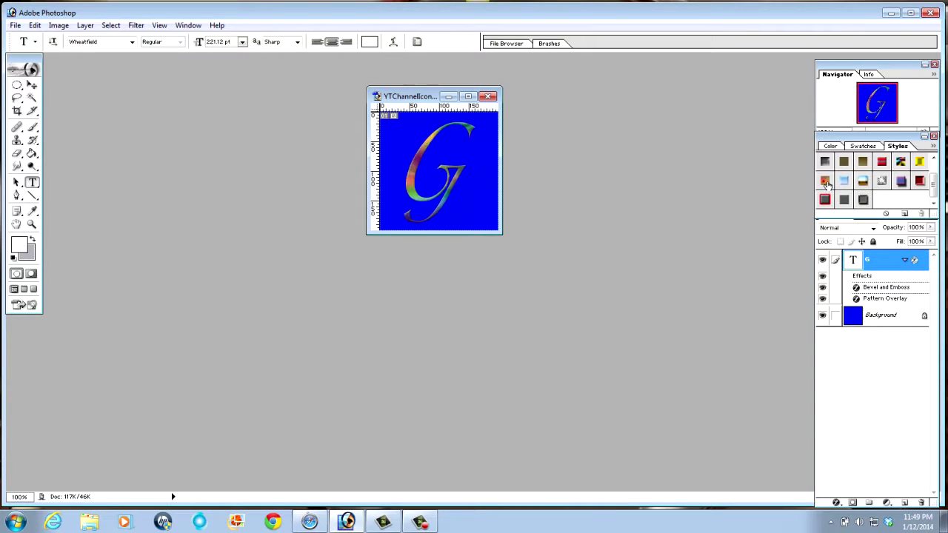
left_click(824, 199)
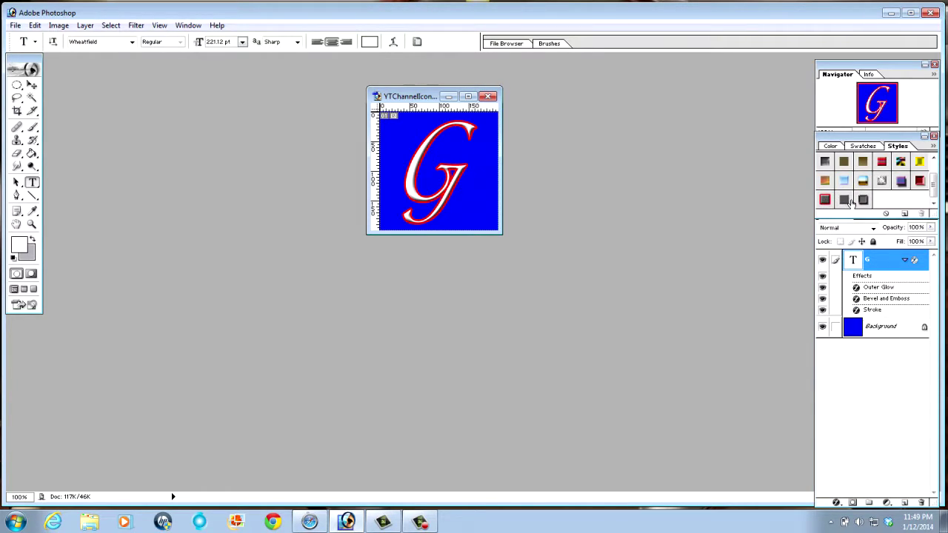
left_click(845, 200)
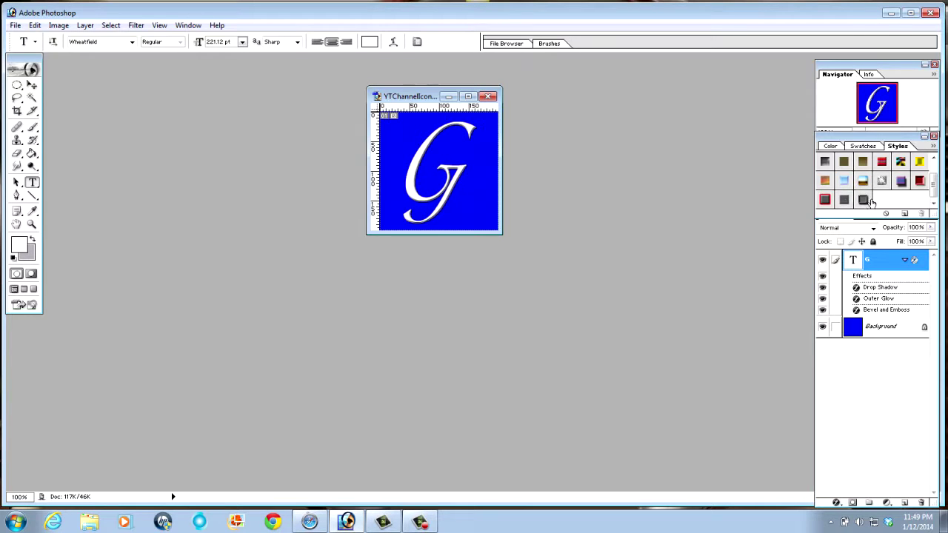
Apply the dark gray preset style with drop shadow and bevel to the letter G, and move the image window beside the toolbox.
left_click(867, 200)
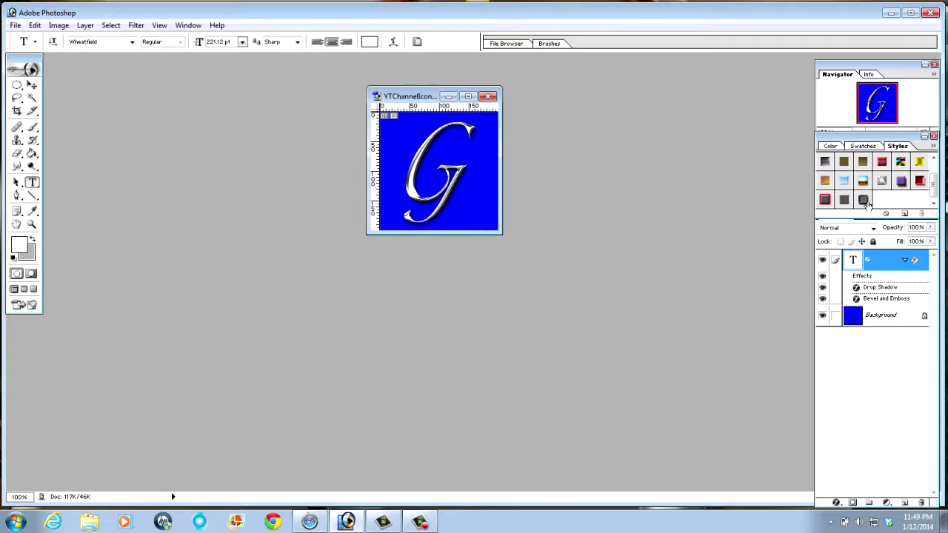
left_click_drag(423, 97, 124, 77)
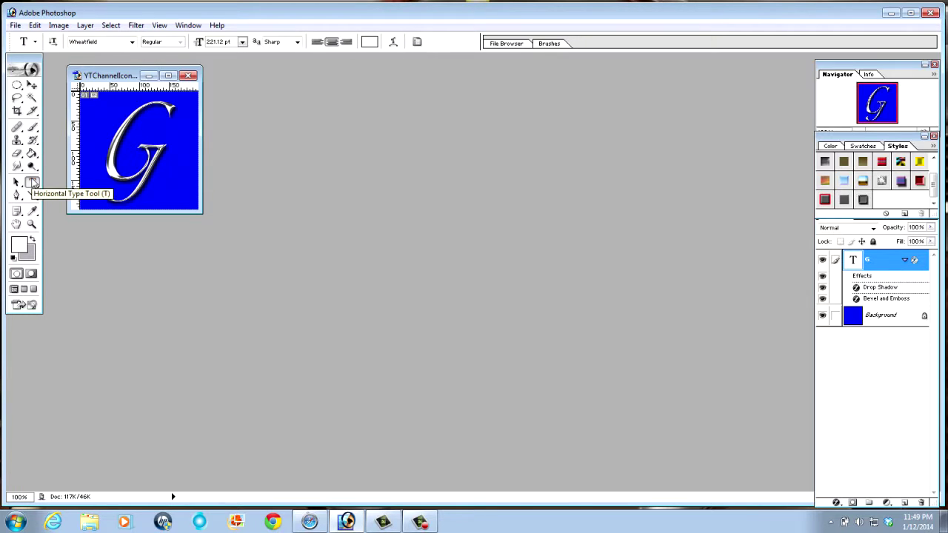
Set the text color of the letter G to bright yellow with hue 61° and hide the selection highlight.
double_click(113, 135)
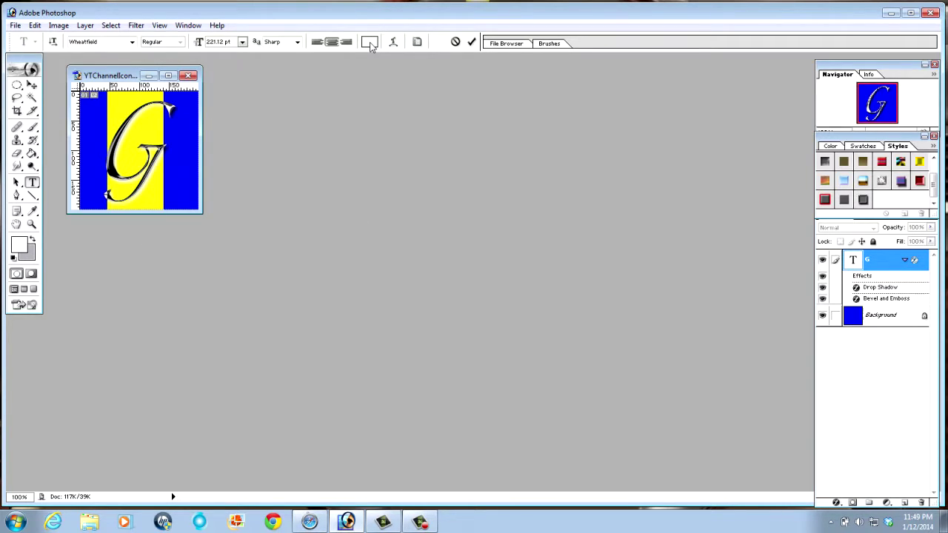
left_click(369, 43)
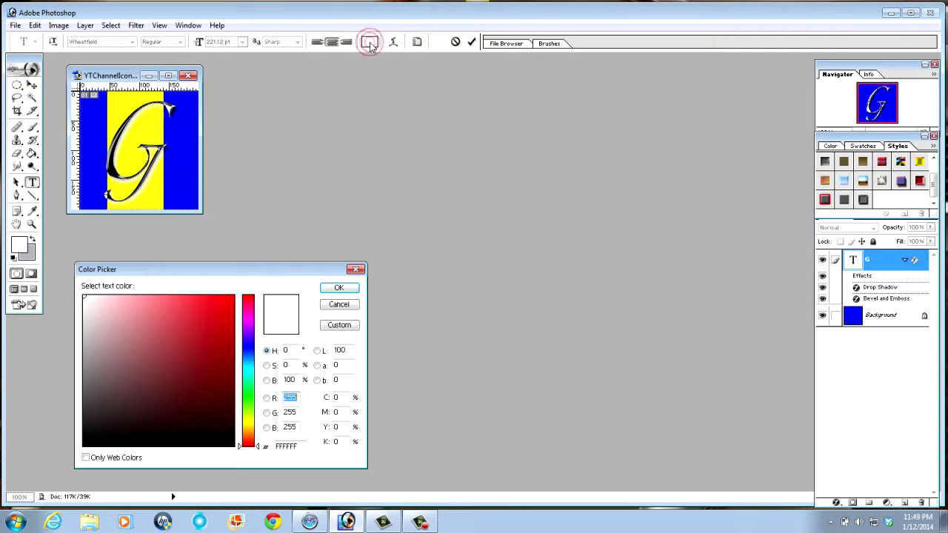
left_click(250, 422)
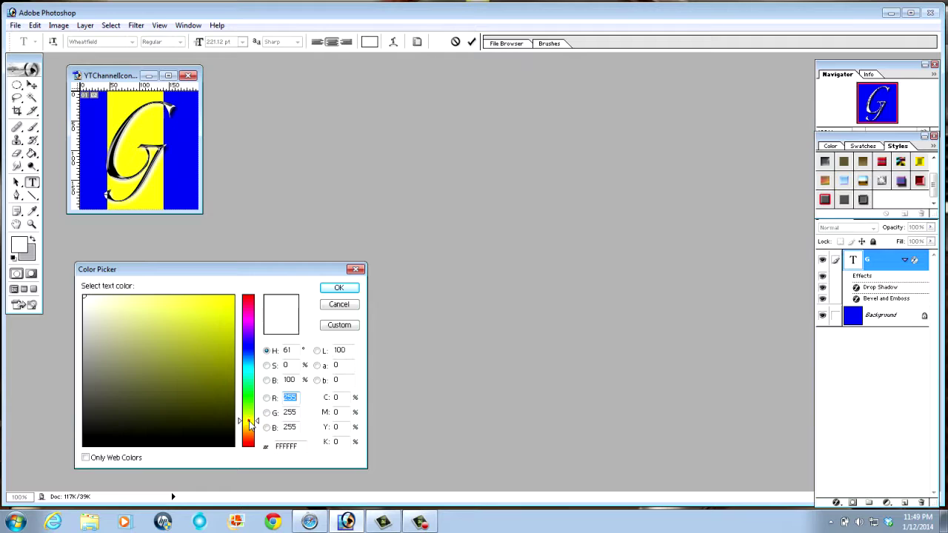
left_click(227, 321)
left_click(231, 305)
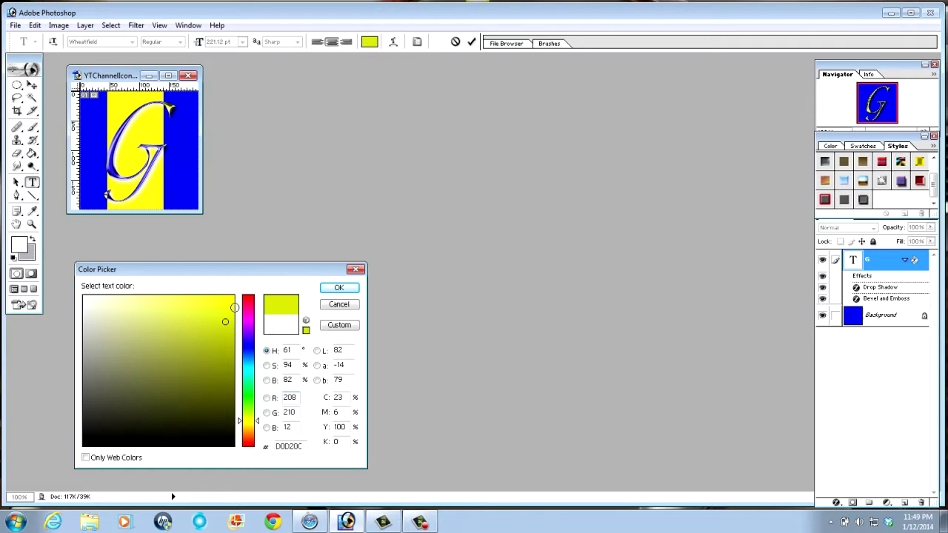
left_click(345, 289)
key("ctrl+h")
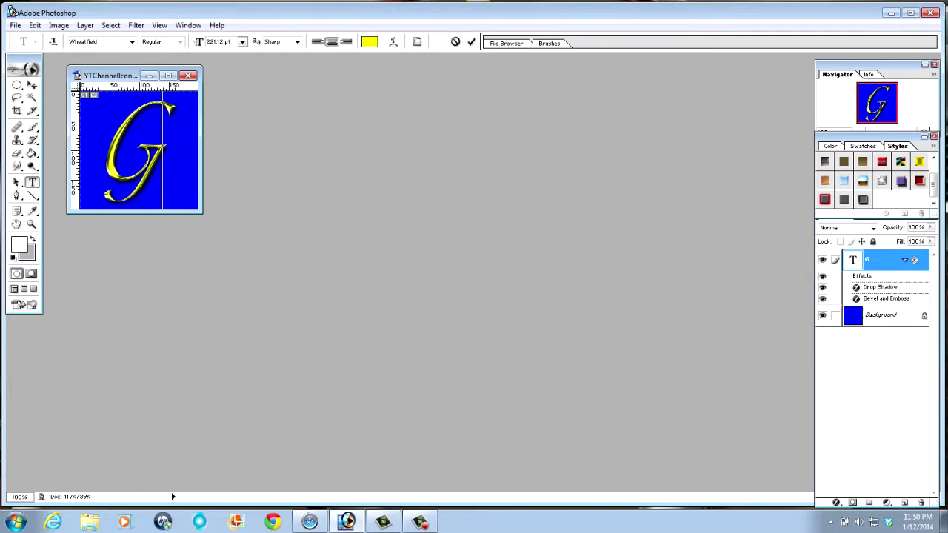
left_click(14, 26)
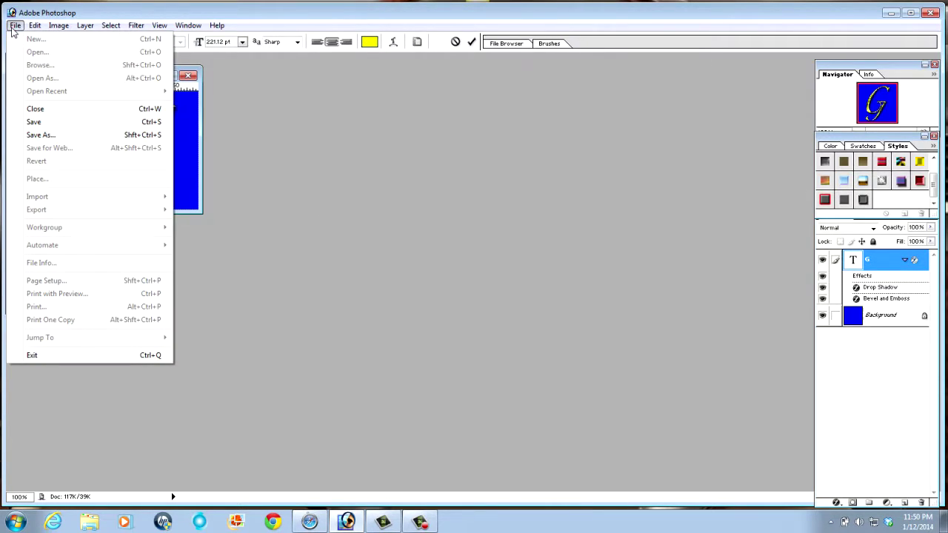
left_click(531, 177)
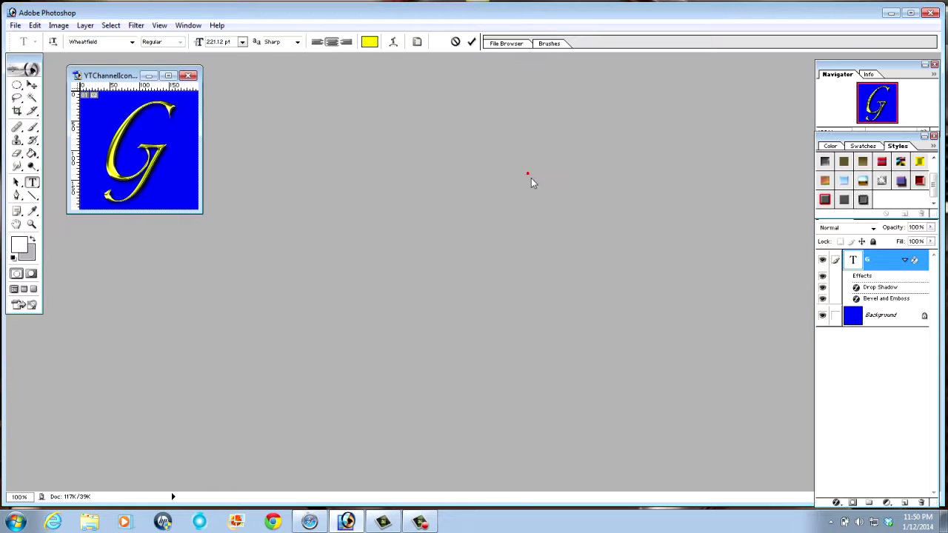
Commit the edit of the letter G by switching to the background layer, and reselect the letter's layer.
left_click(897, 317)
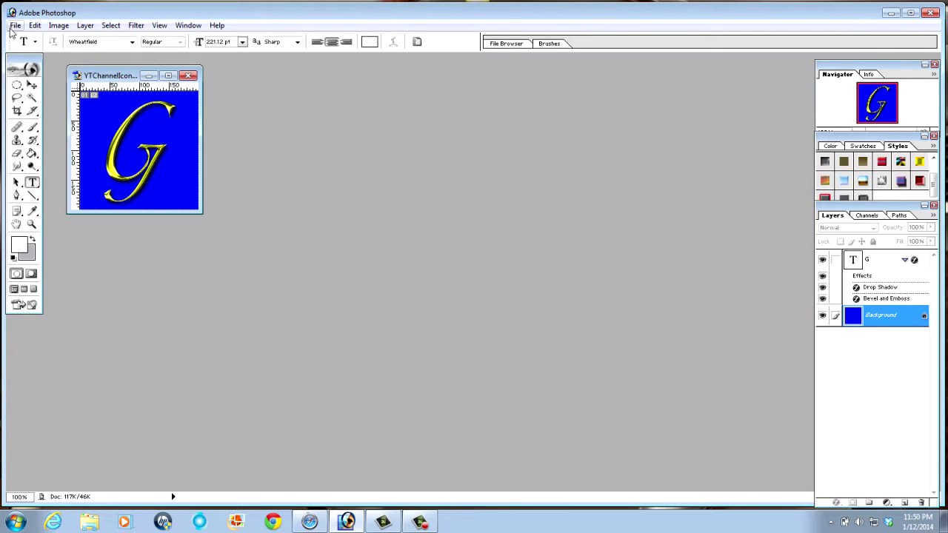
left_click(14, 26)
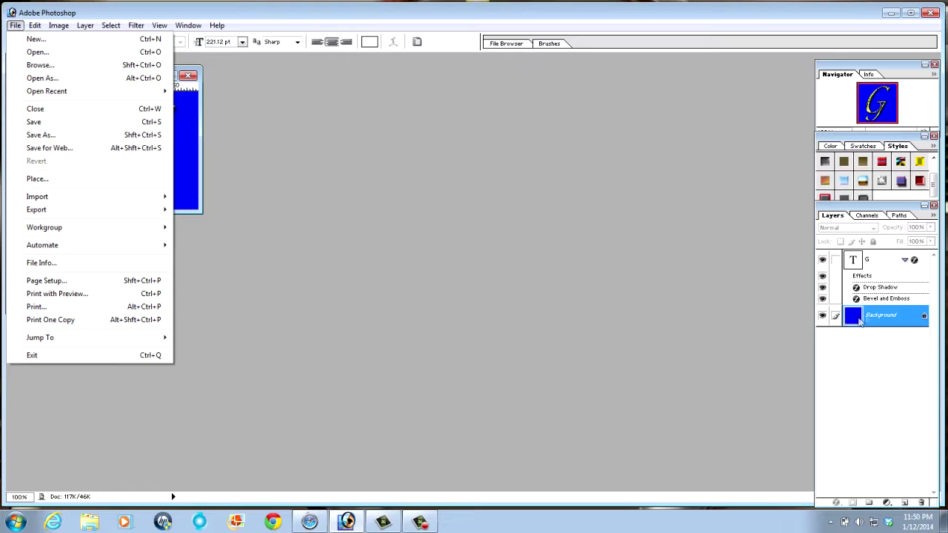
left_click(892, 263)
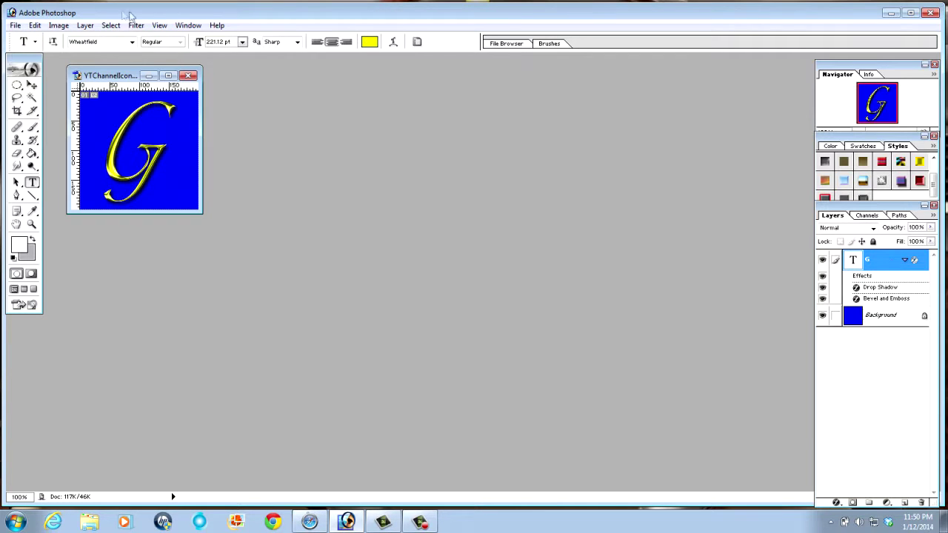
Create a 200 by 200 pixel RGB document named YTChannel Icon2 with transparent contents, and move its window clear of the first icon.
left_click(15, 26)
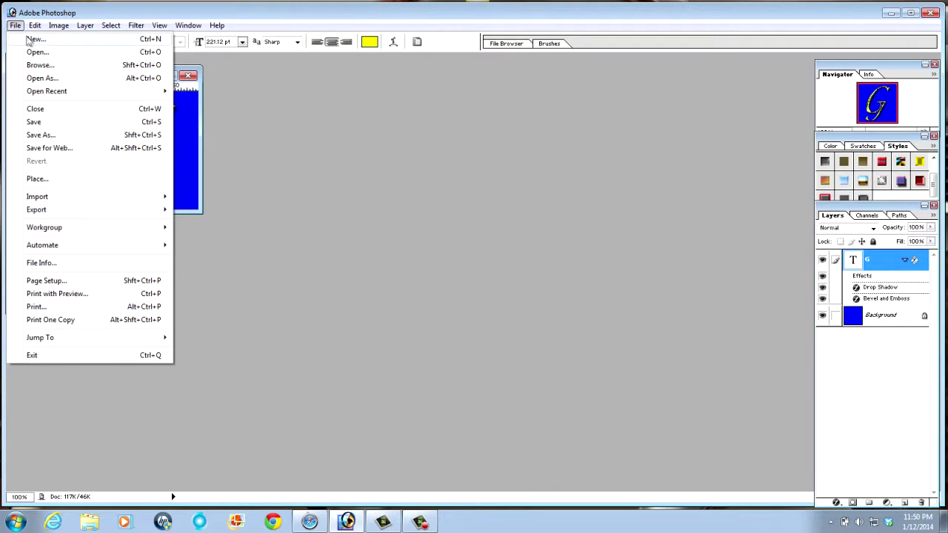
left_click(33, 39)
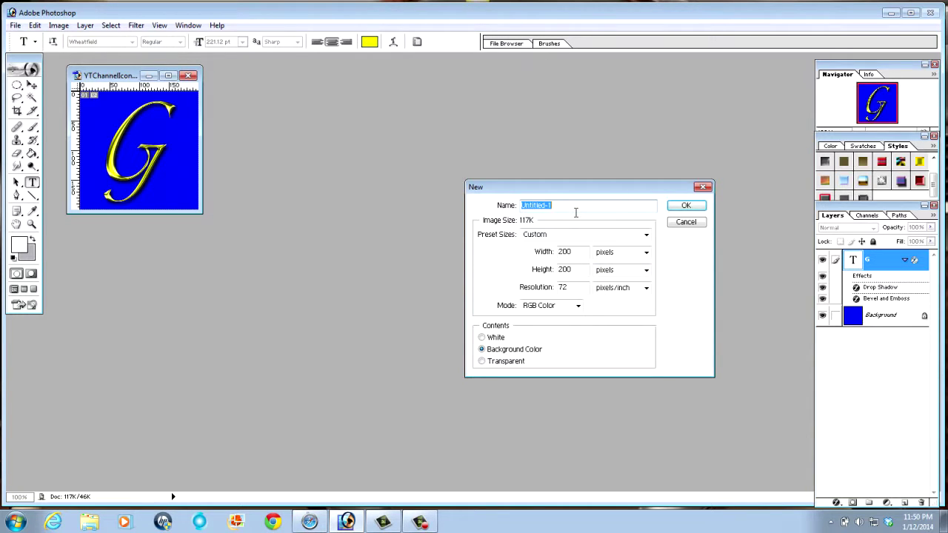
type("YTChannel Icon2")
left_click(482, 362)
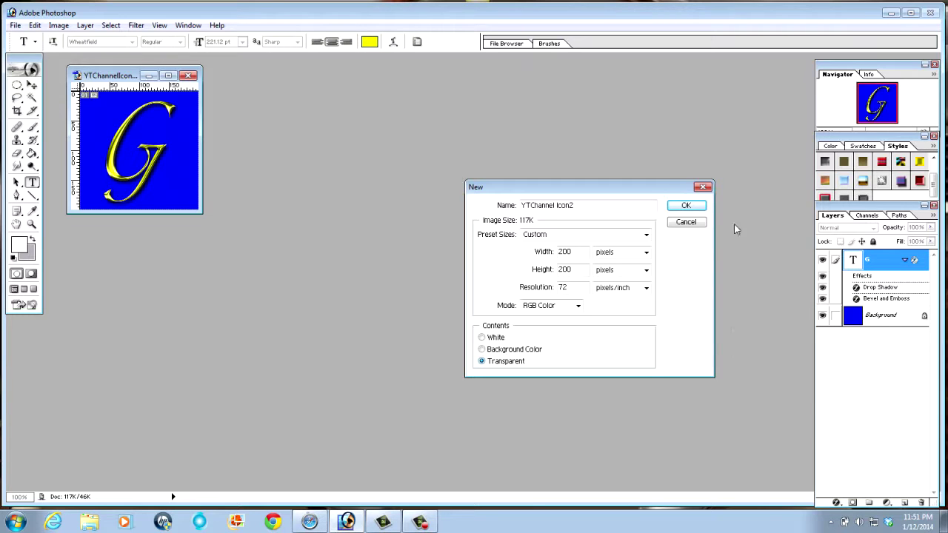
left_click(698, 208)
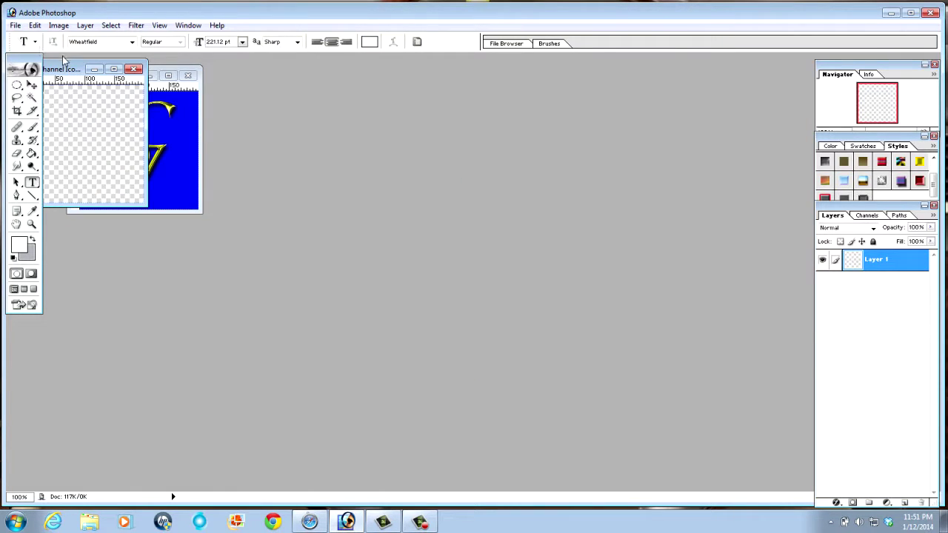
left_click_drag(63, 69, 339, 97)
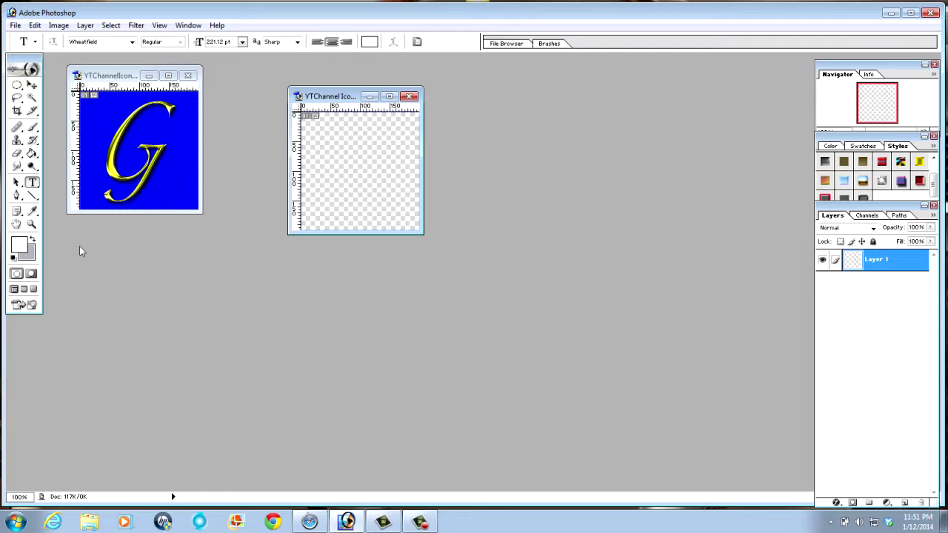
Open the photo Samsung Photos Jan2013 005.jpg and arrange its window side by side with the blank YTChannel Icon2 window.
left_click(15, 26)
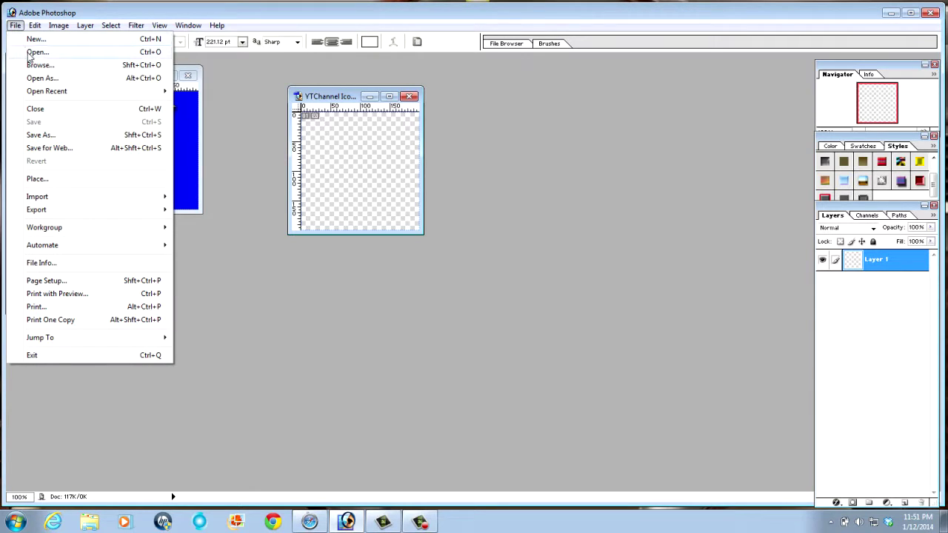
left_click(37, 52)
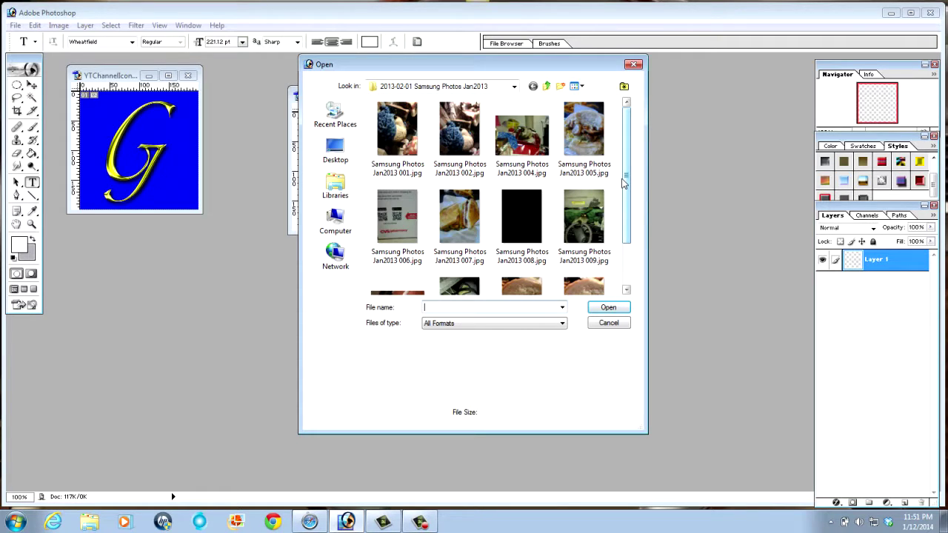
double_click(572, 129)
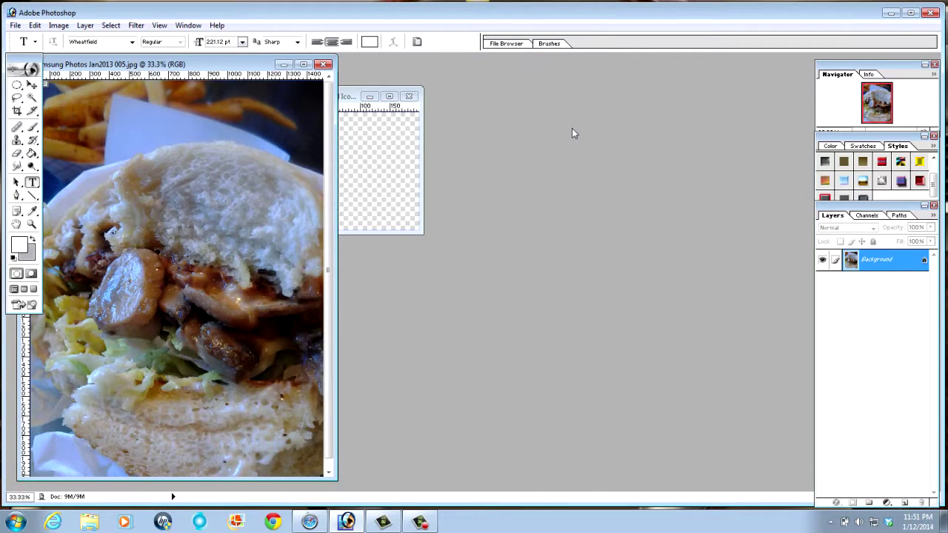
left_click(353, 96)
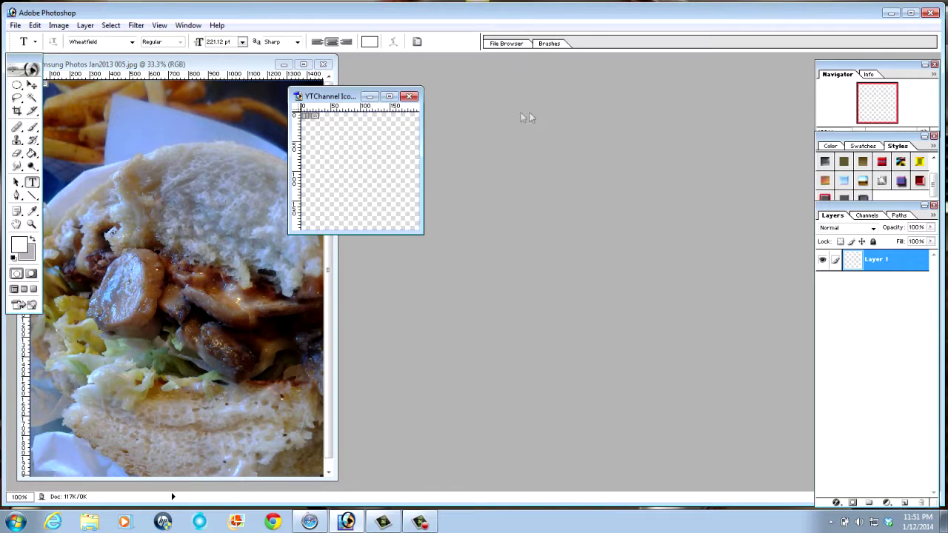
left_click_drag(348, 96, 518, 93)
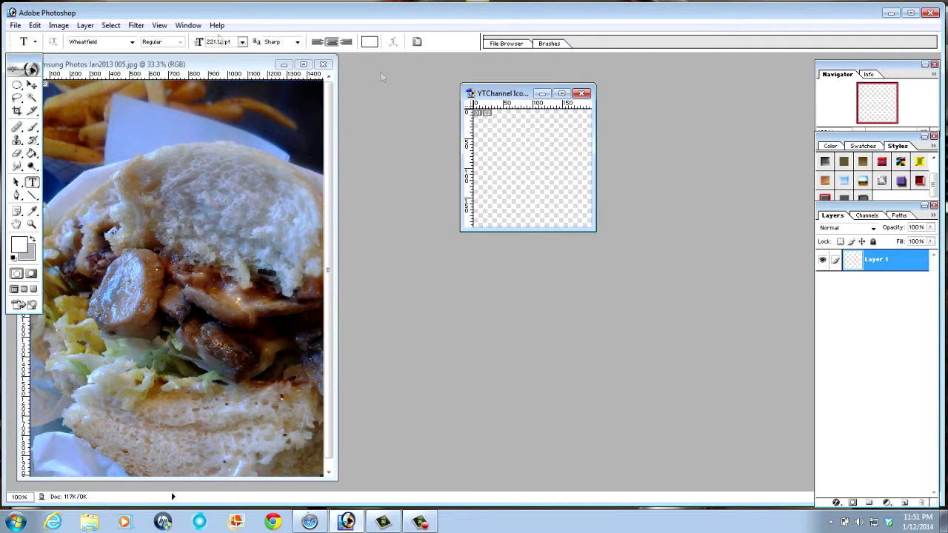
left_click(178, 65)
left_click_drag(184, 65, 241, 68)
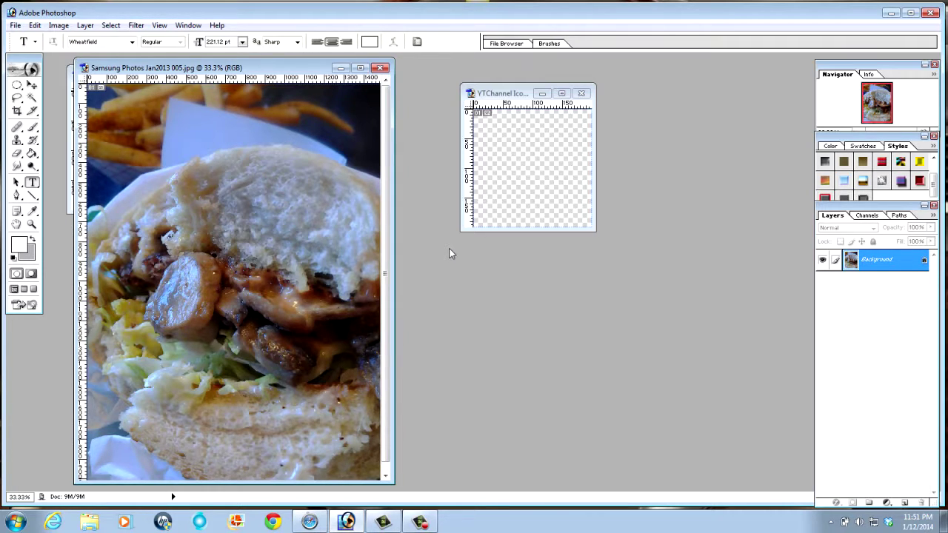
Duplicate the sandwich photo, close the original, and place the copy's window beside the blank icon document.
right_click(278, 70)
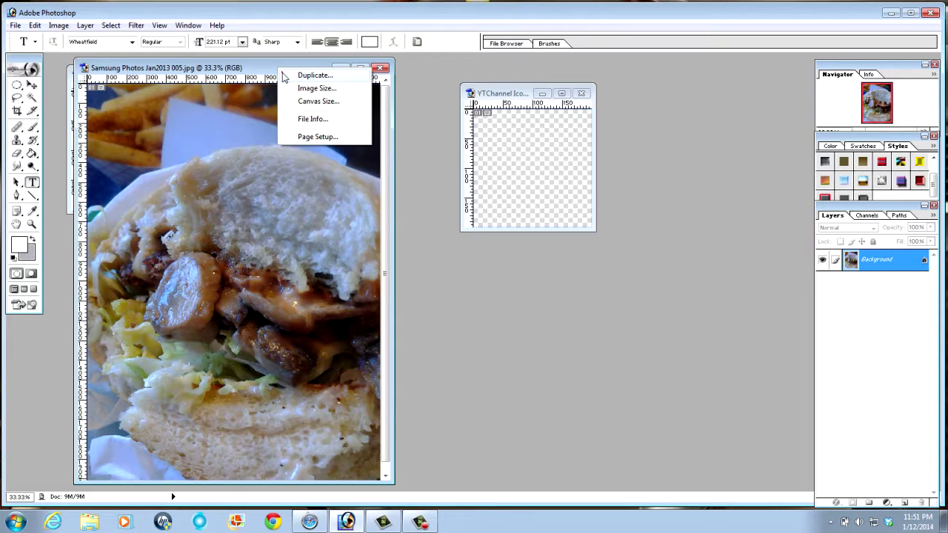
left_click(285, 76)
left_click(566, 251)
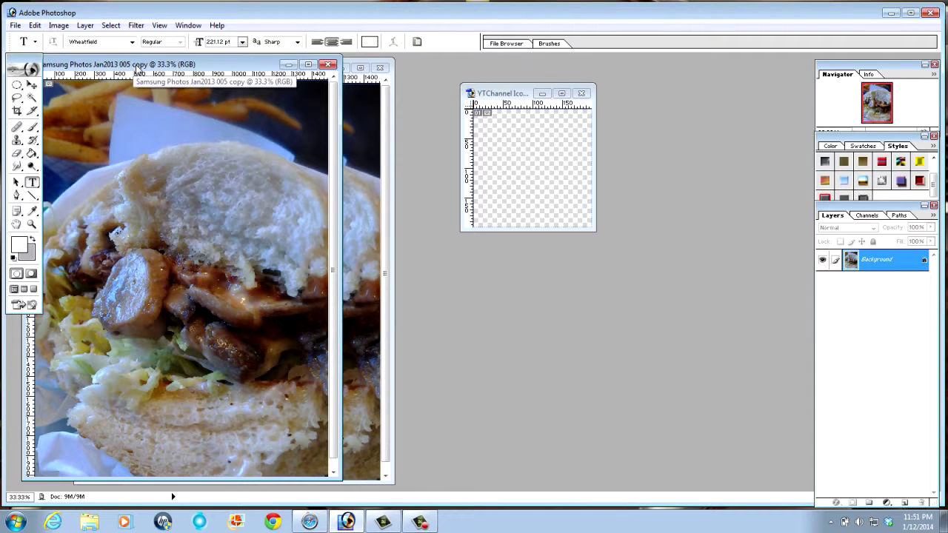
left_click_drag(220, 66, 220, 130)
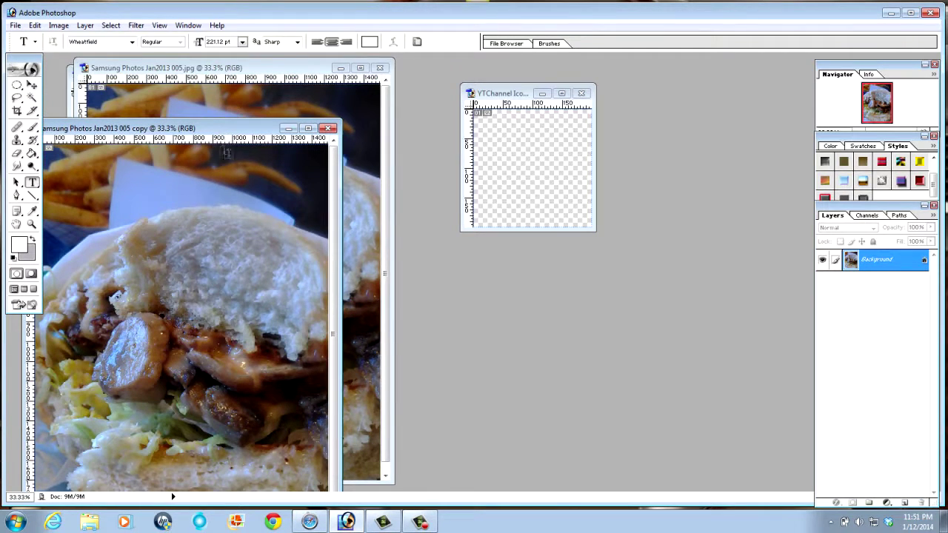
left_click(382, 68)
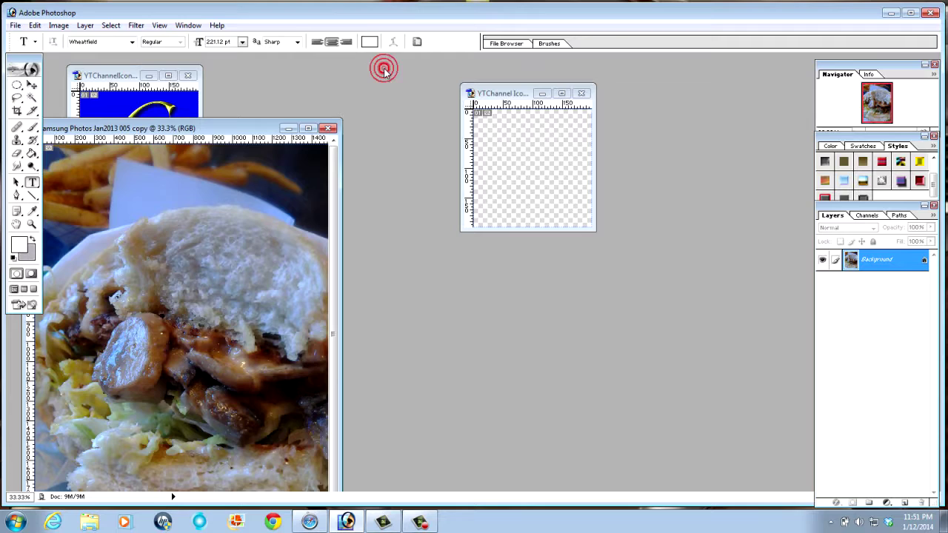
left_click_drag(246, 131, 340, 80)
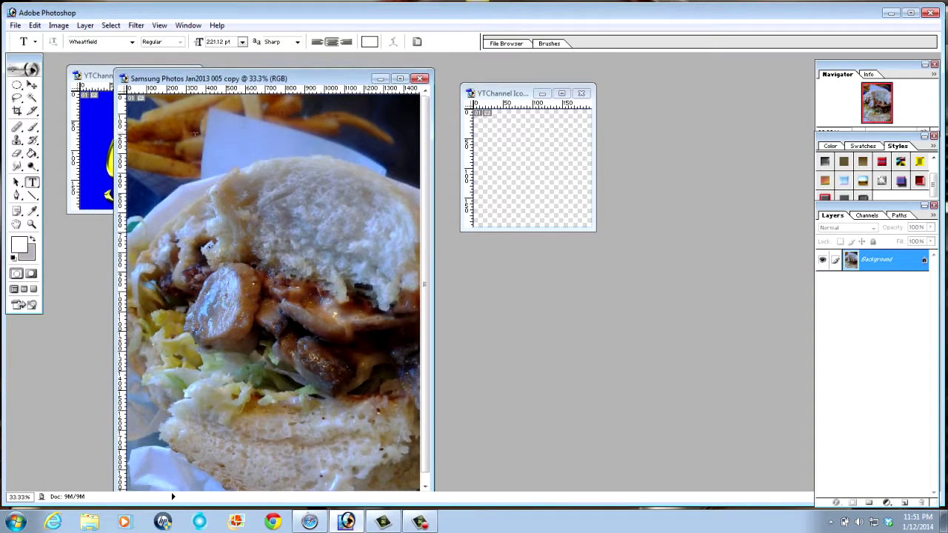
Copy the sandwich photo into YTChannel Icon2 as a new layer, minimize the photo copy and maximize the icon document.
left_click(32, 85)
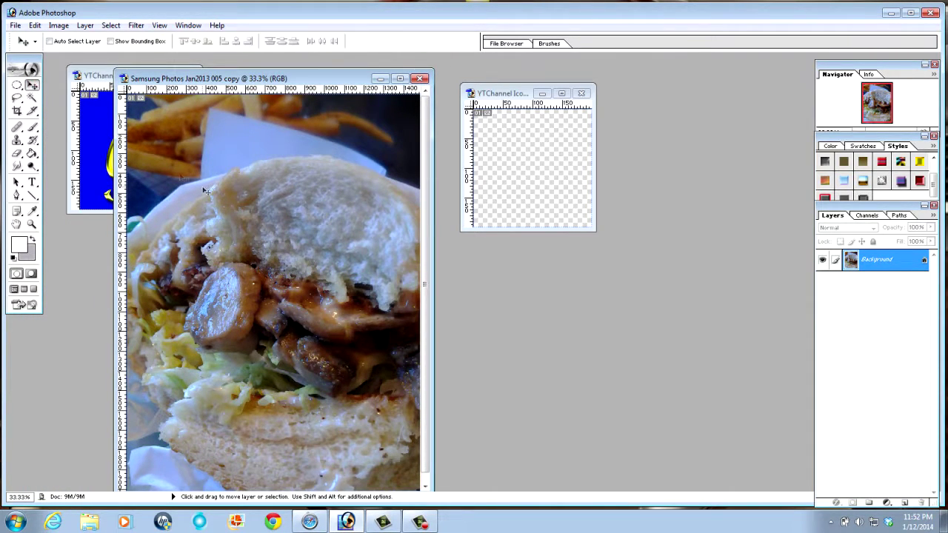
left_click_drag(223, 346, 508, 175)
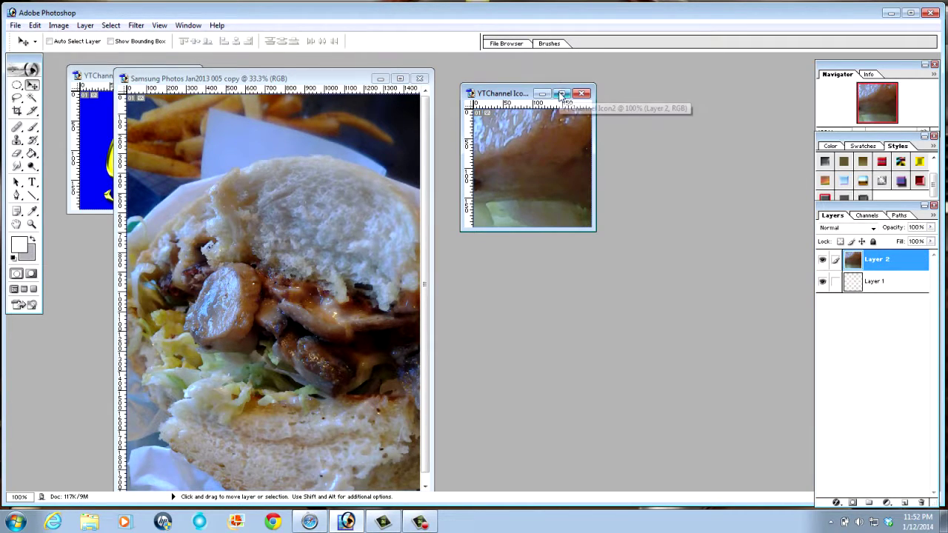
left_click(375, 94)
left_click(379, 78)
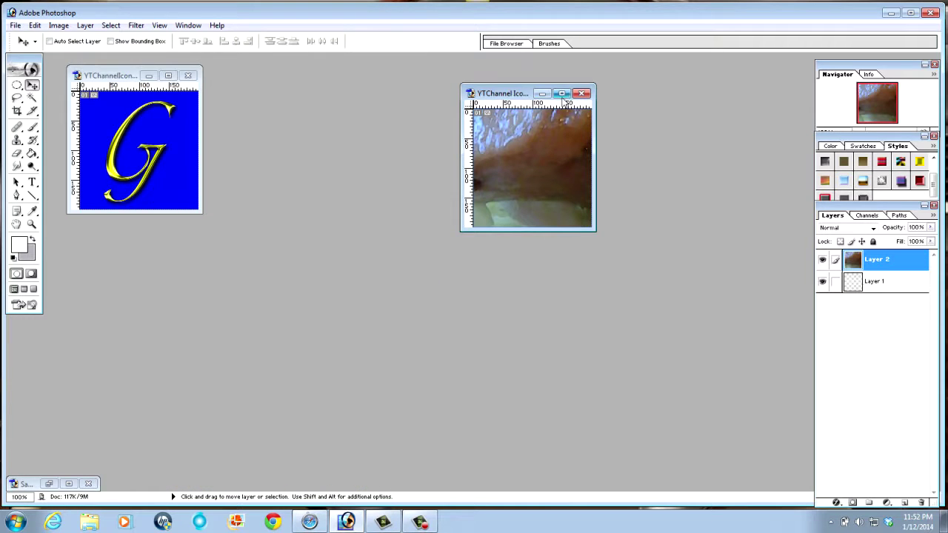
left_click(562, 94)
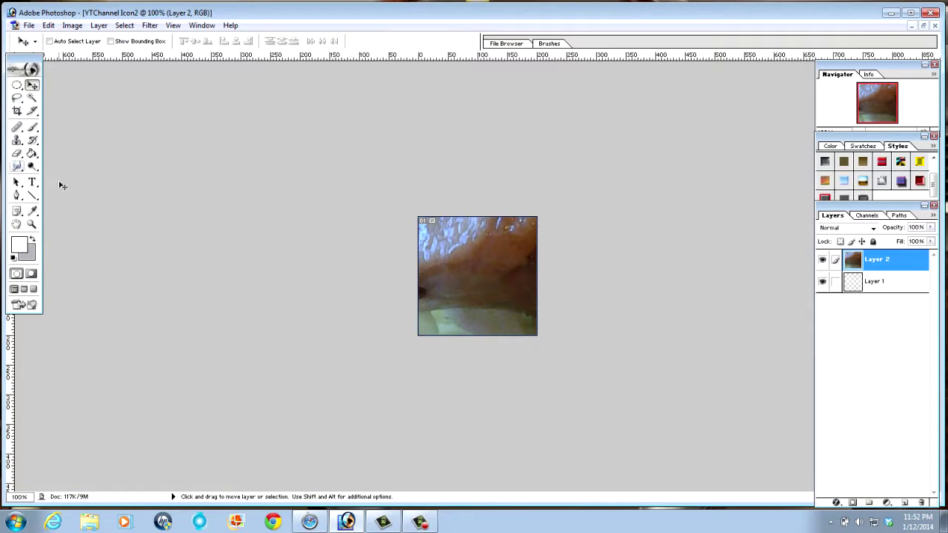
Start scaling the photo layer, bring its upper-left corner into view, and shrink it to 55.3% width and 73.8% height.
left_click(46, 25)
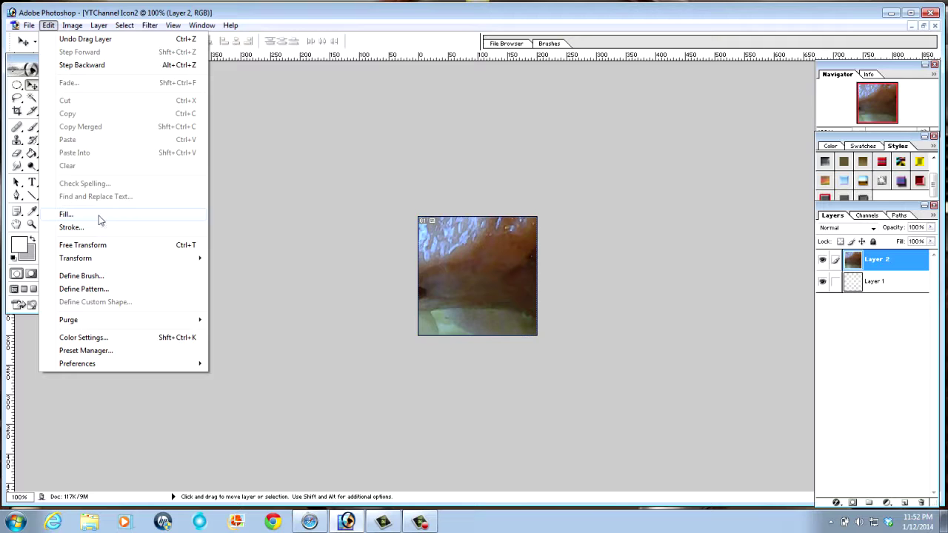
mouse_move(139, 261)
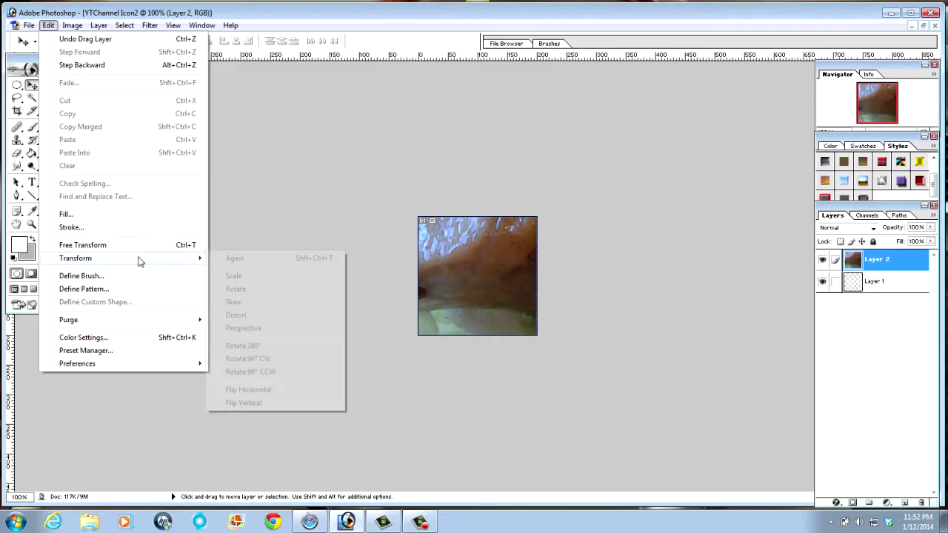
left_click(262, 276)
left_click_drag(425, 138, 491, 334)
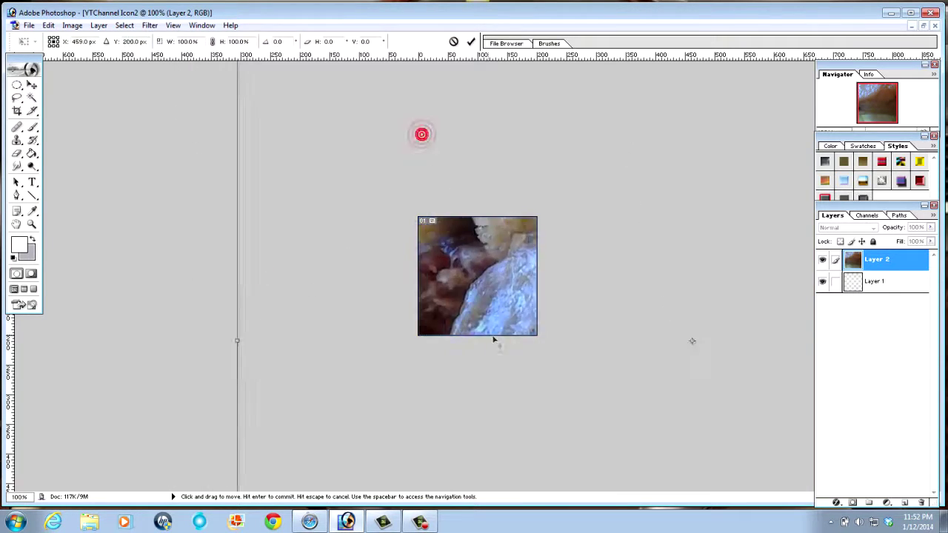
left_click_drag(463, 225, 506, 289)
left_click_drag(434, 140, 451, 268)
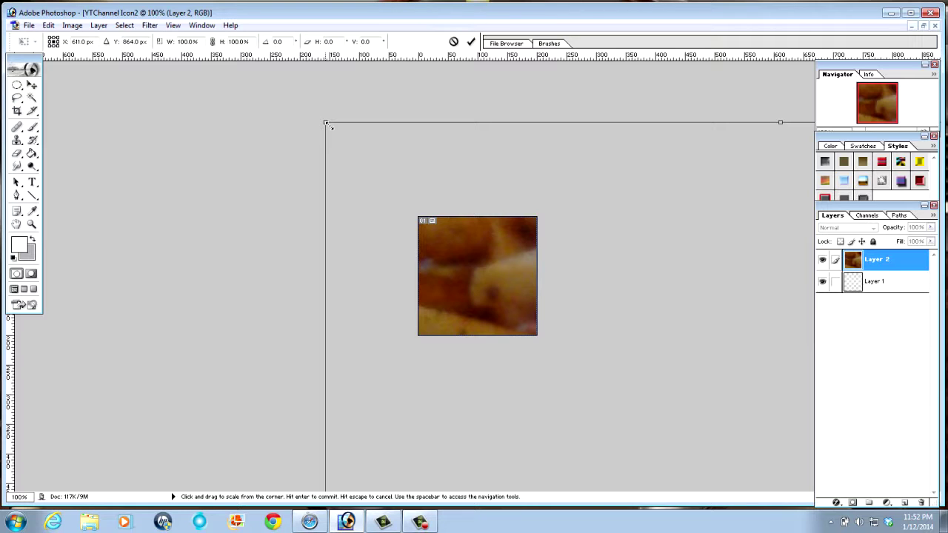
left_click_drag(326, 123, 732, 440)
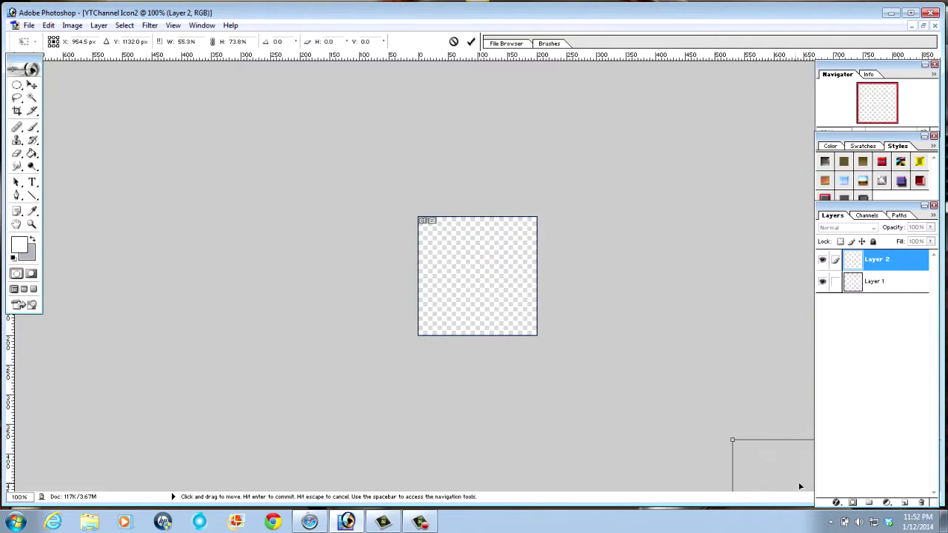
Shrink the photo layer further to 13.1% width and 20.8% height, aligning its sides with the canvas edges.
left_click_drag(804, 486, 372, 142)
left_click_drag(301, 93, 720, 398)
left_click_drag(762, 467, 470, 186)
left_click_drag(474, 121, 486, 178)
left_click_drag(434, 277, 425, 285)
left_click_drag(521, 275, 541, 271)
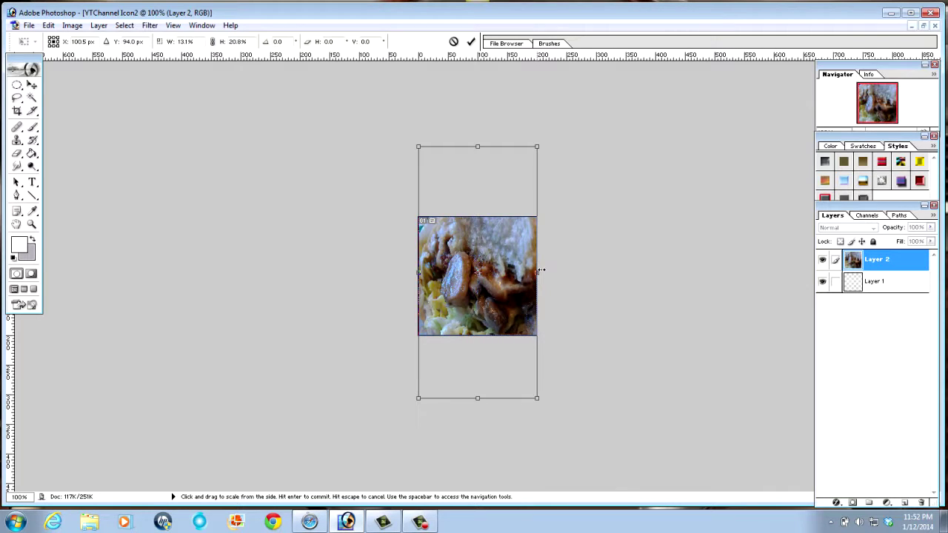
Fit the photo layer's upper and lower edges to the canvas at 9.9% height and apply the transformation.
left_click_drag(482, 152, 487, 221)
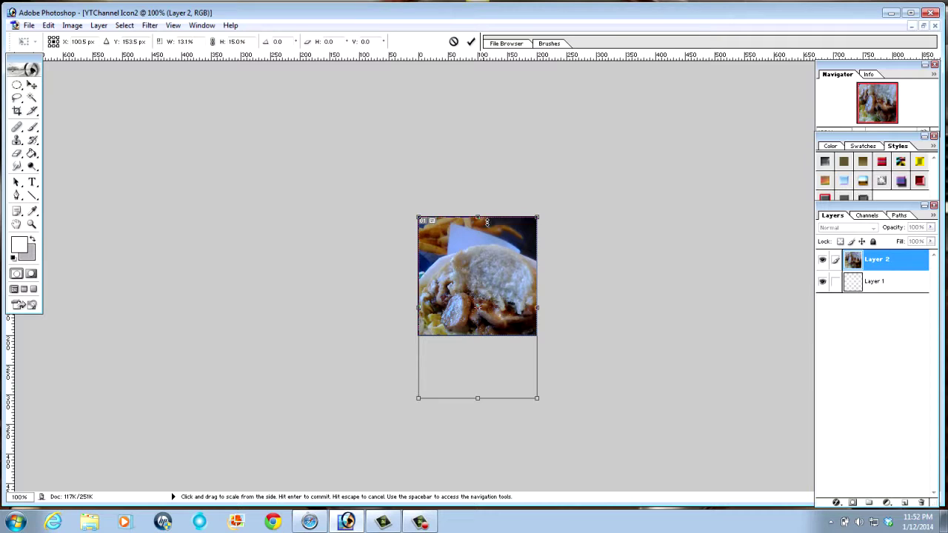
left_click_drag(478, 398, 489, 342)
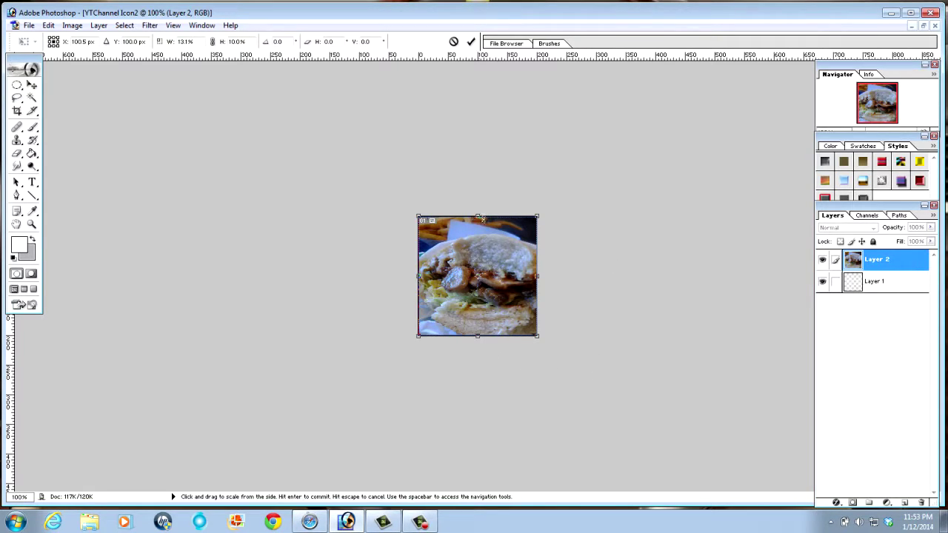
left_click_drag(482, 217, 483, 220)
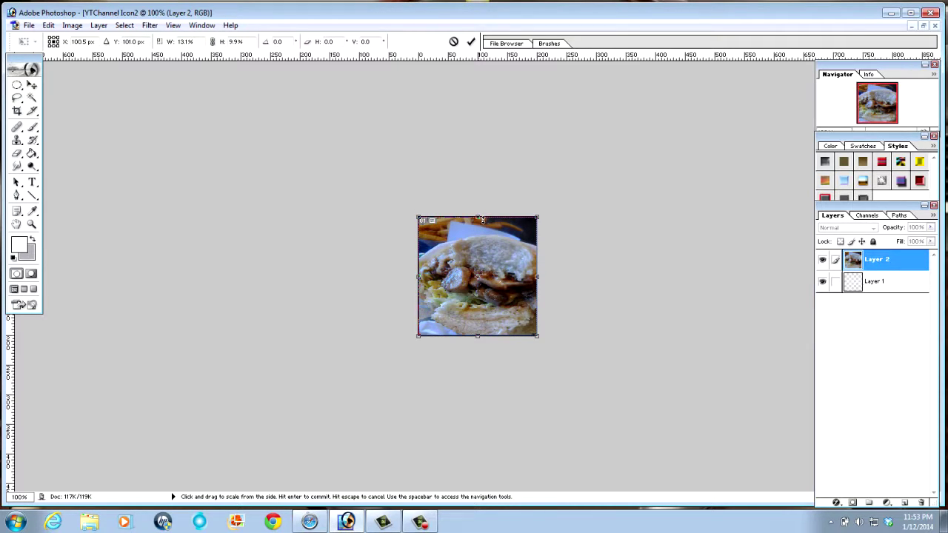
key("Return")
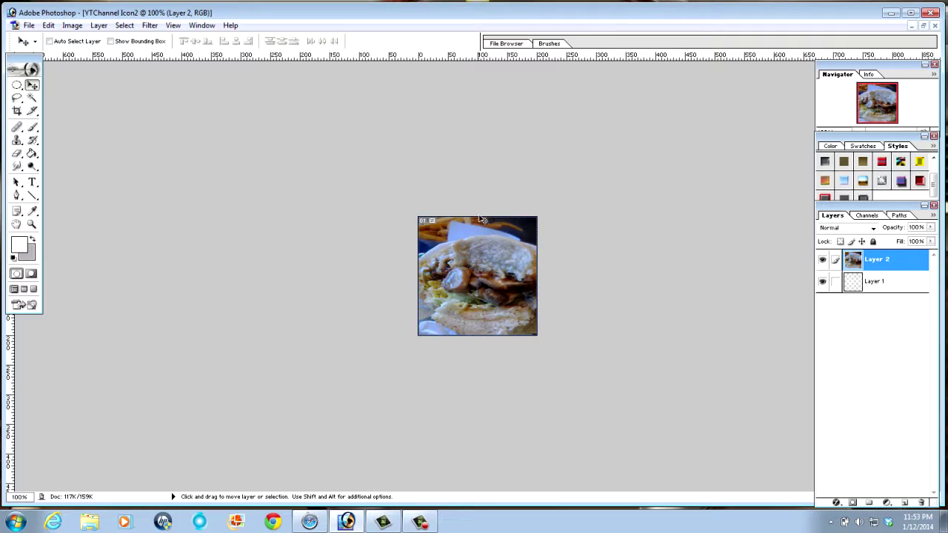
Add the text "Fun Foodd" in 18 pt Wheatfield near the upper edge of the sandwich photo.
left_click(31, 183)
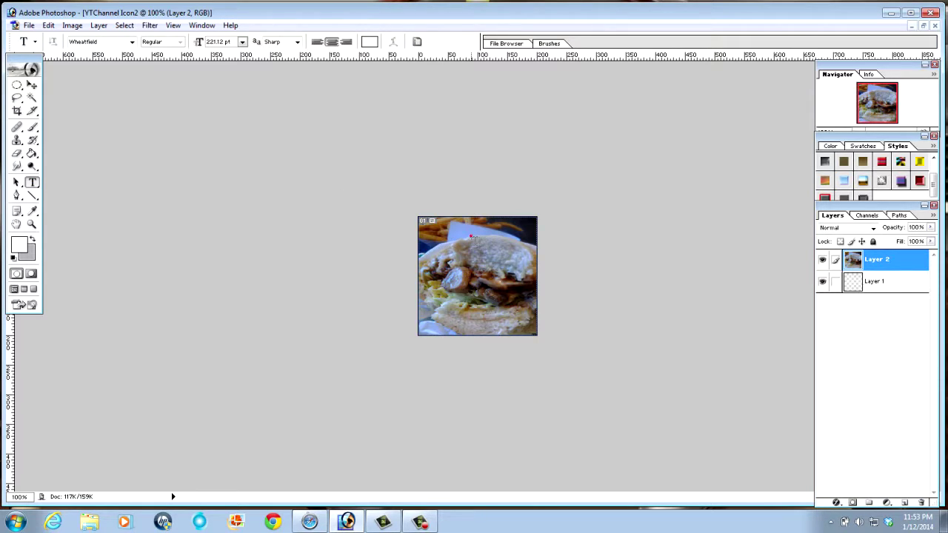
left_click(471, 235)
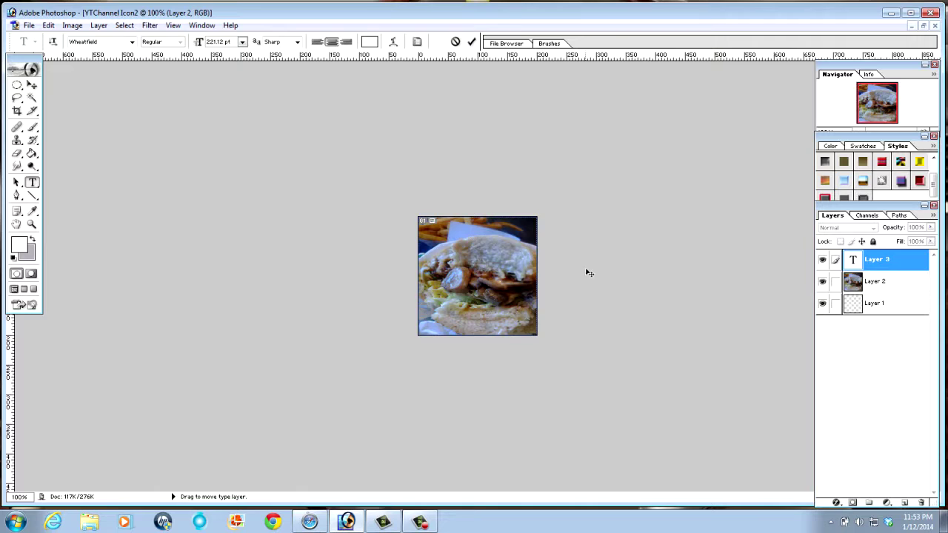
left_click(243, 42)
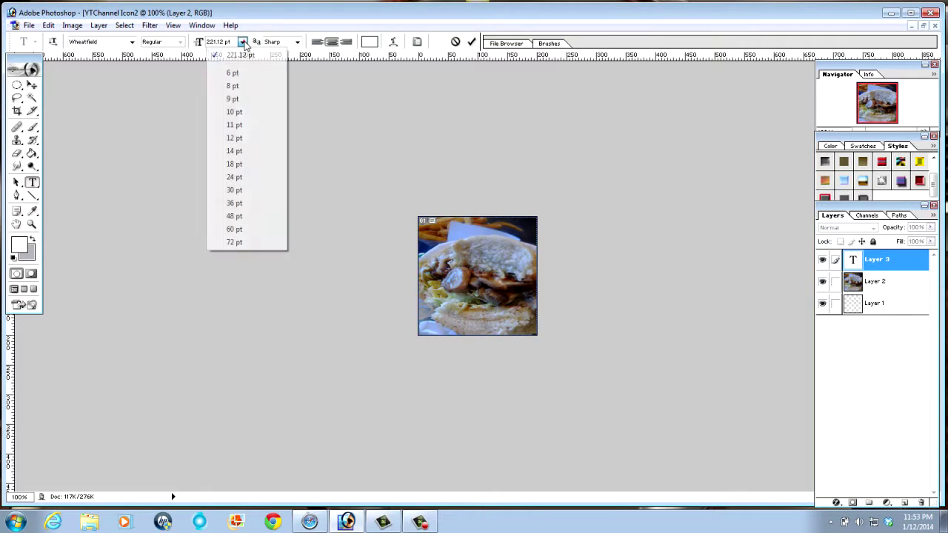
left_click(263, 164)
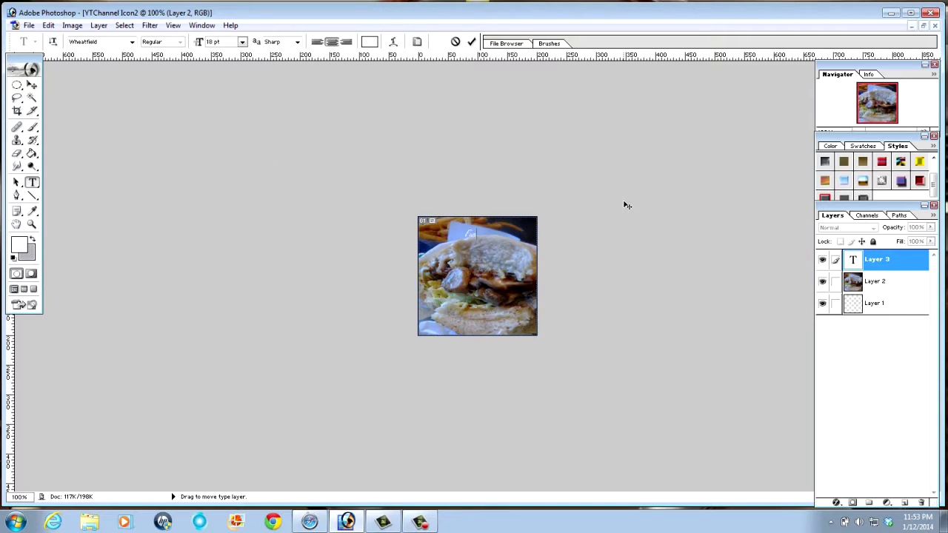
type("Foods")
Select the whole text, try it at 72 pt, and settle on a size of 60 pt.
left_click(490, 234)
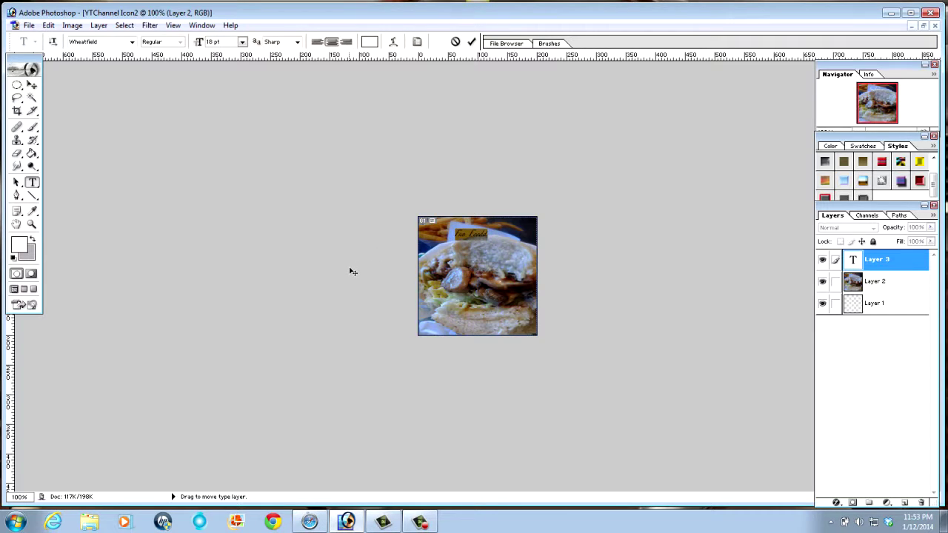
left_click(242, 43)
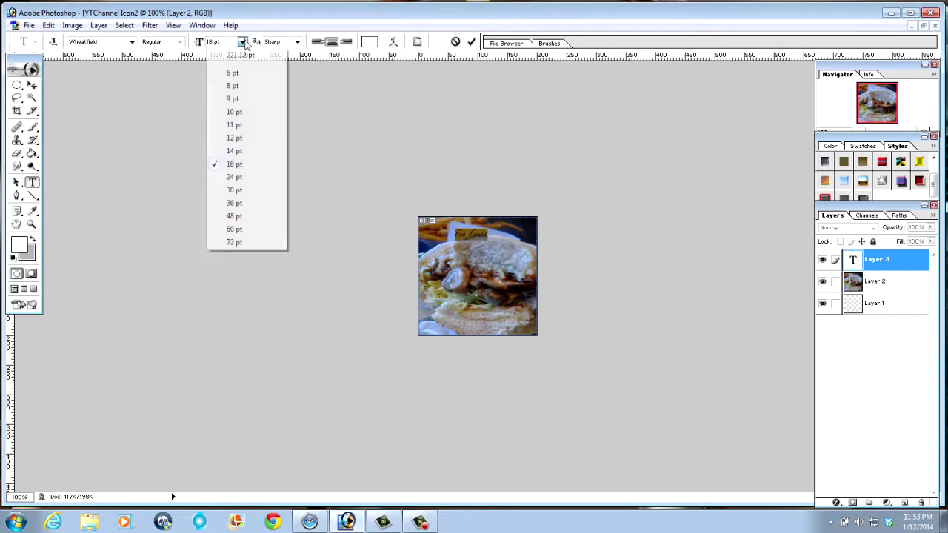
left_click(244, 243)
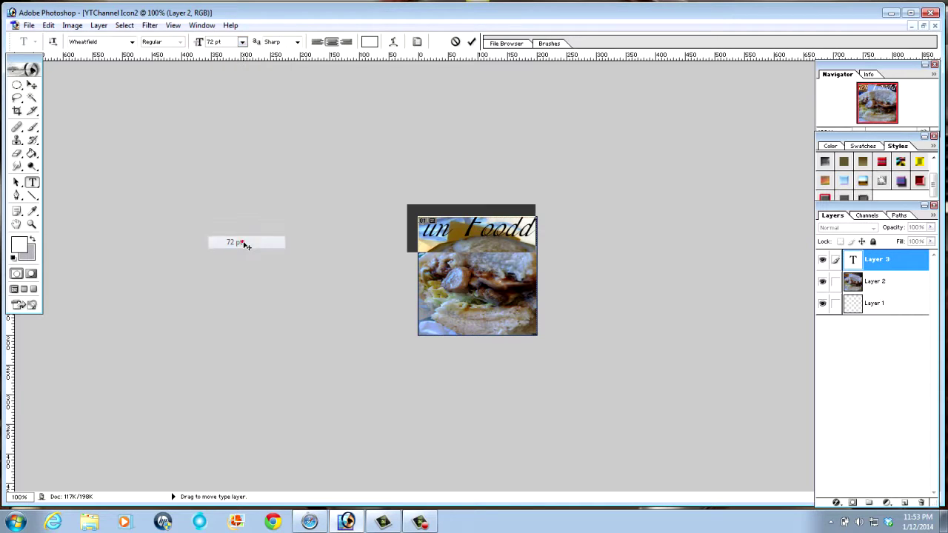
left_click(242, 42)
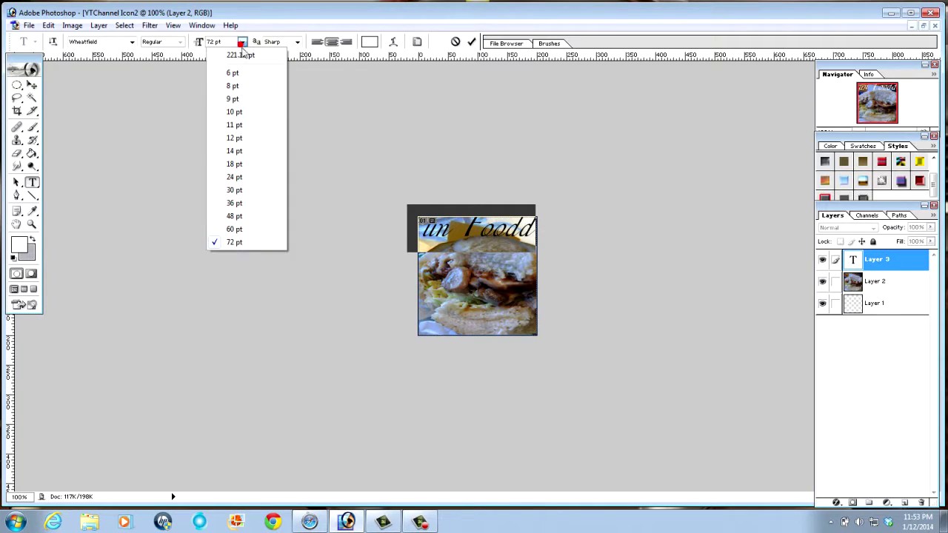
left_click(235, 229)
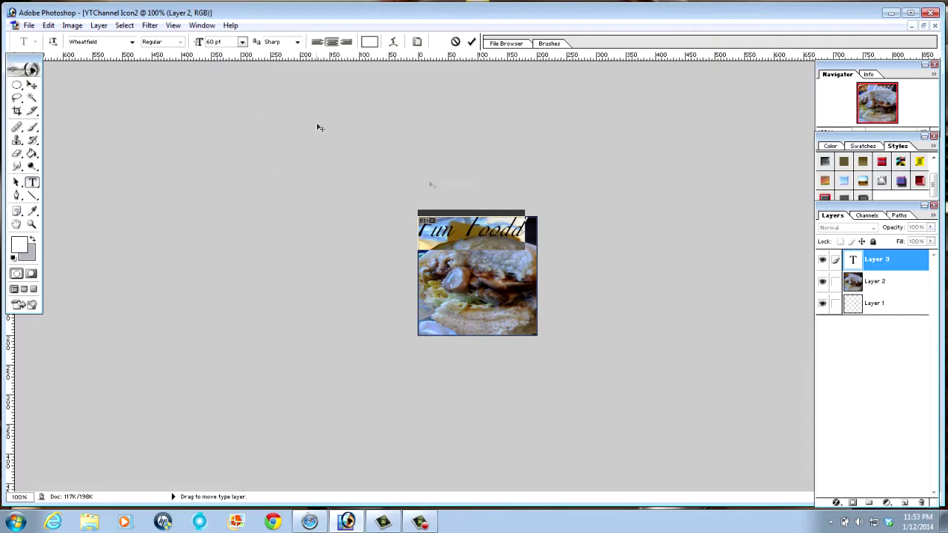
Delete the extra "d" so the text reads "Fun Food", and move it slightly down to sit fully inside the canvas.
left_click(517, 229)
left_click_drag(530, 236, 519, 235)
key("BackSpace")
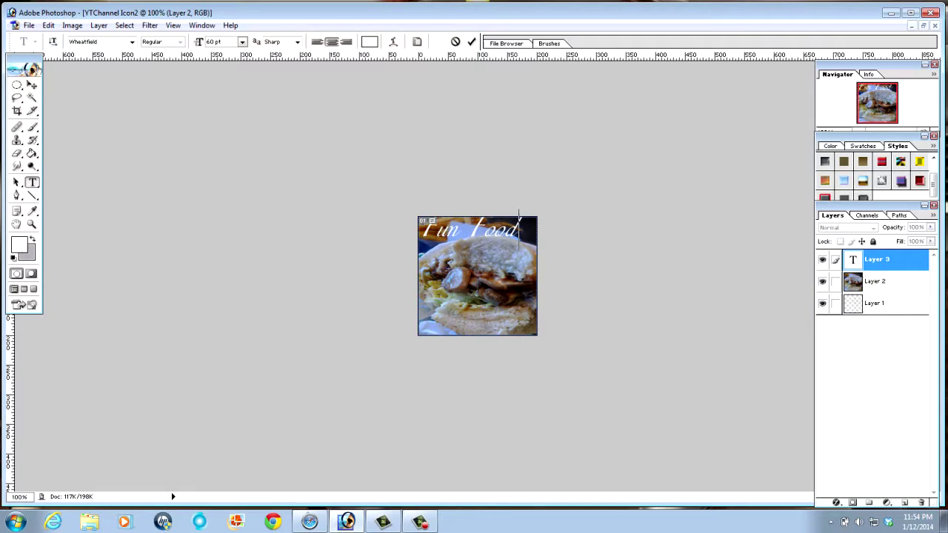
left_click(32, 84)
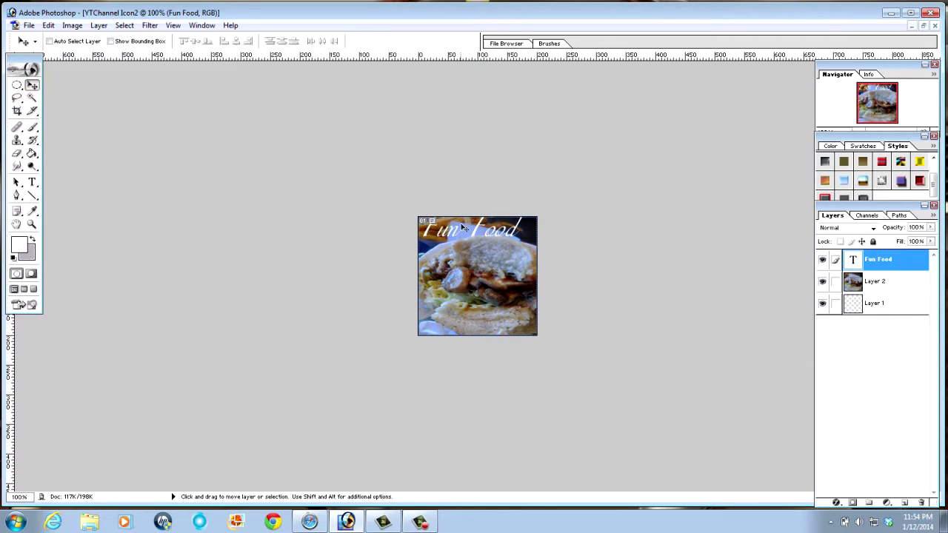
left_click_drag(476, 231, 479, 239)
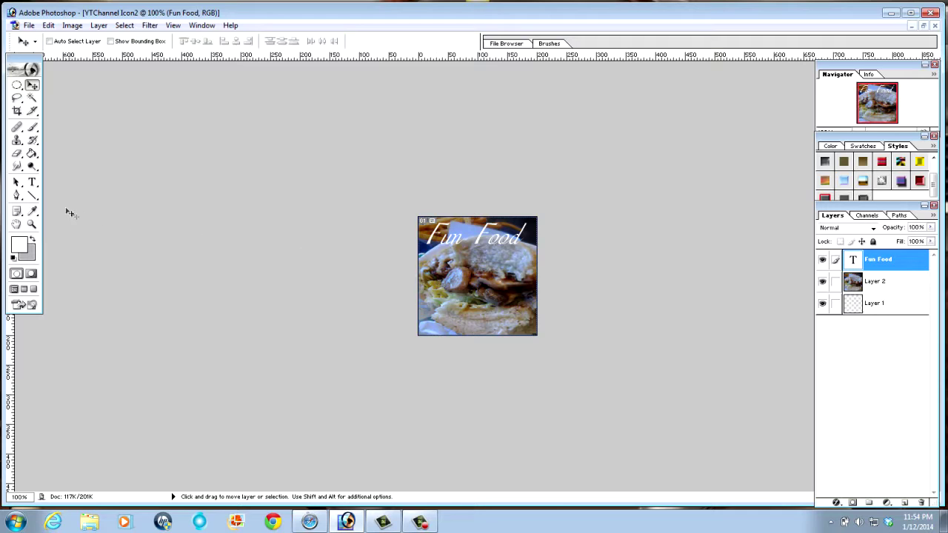
left_click(31, 183)
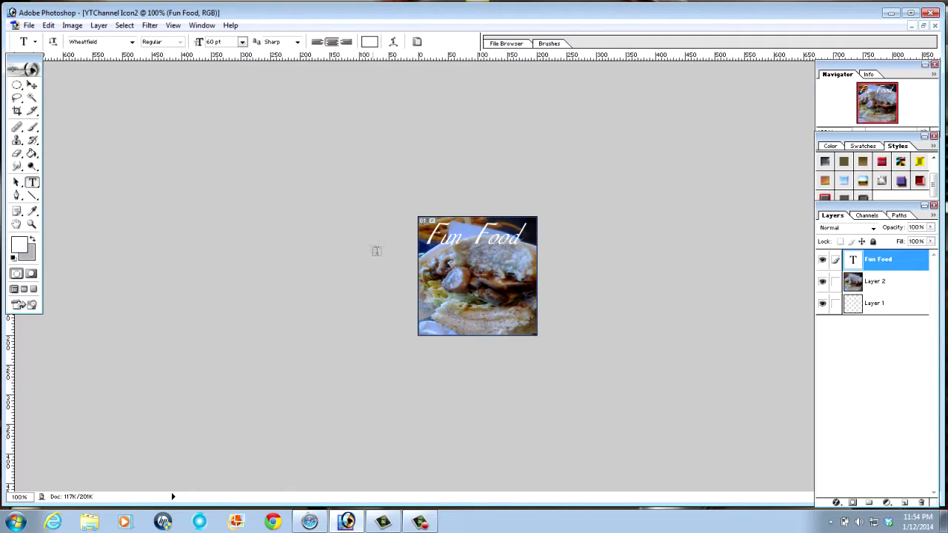
left_click_drag(428, 236, 530, 237)
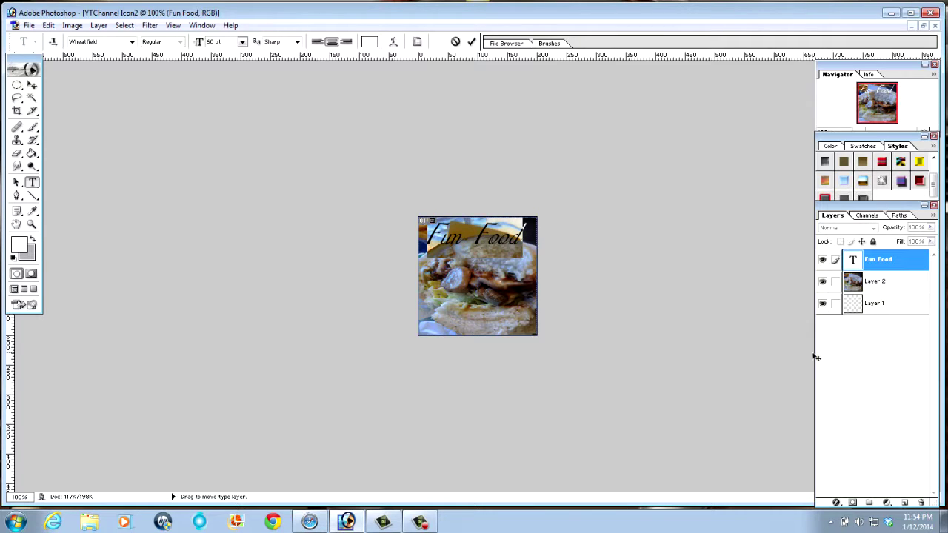
left_click(837, 502)
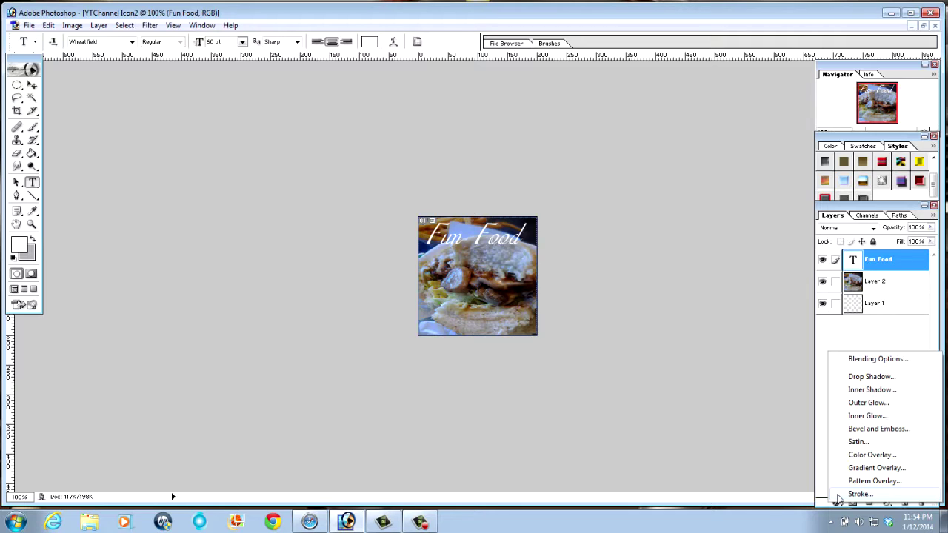
left_click(837, 494)
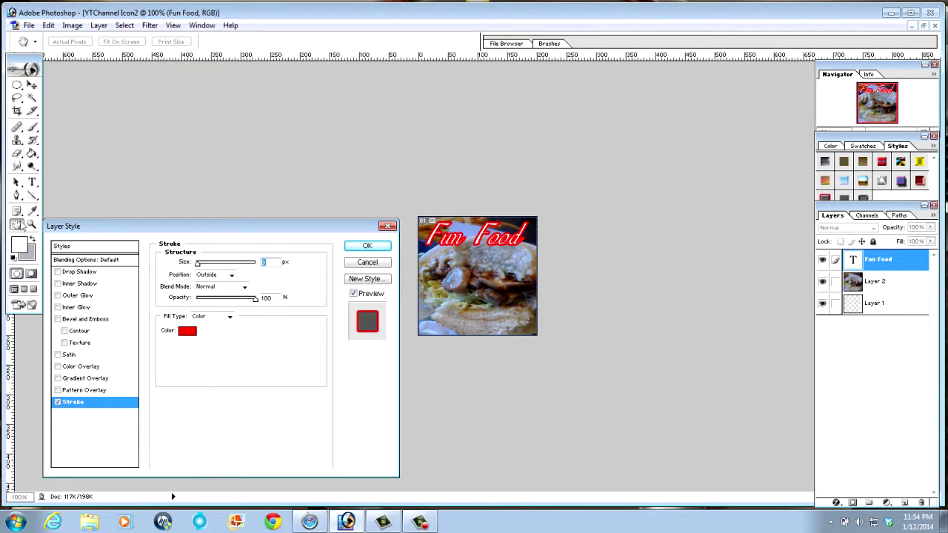
left_click(352, 261)
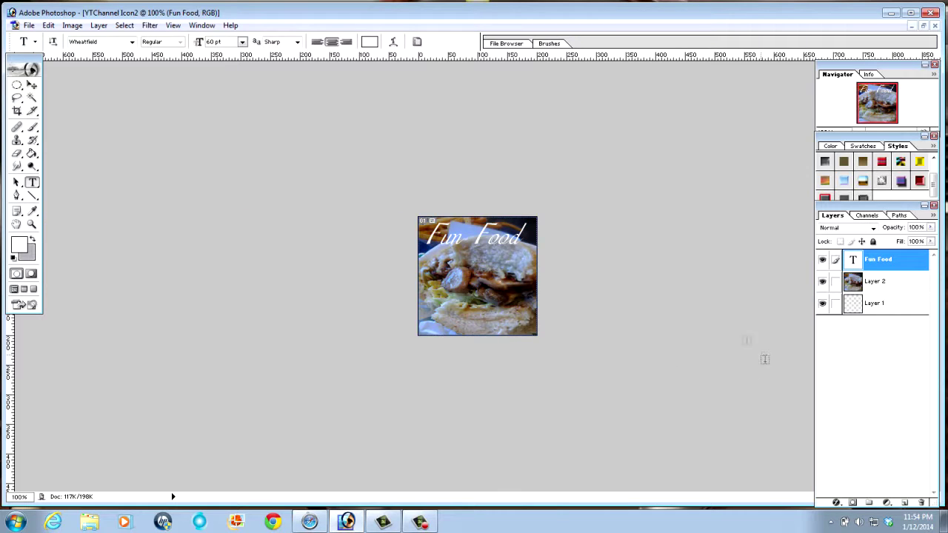
left_click_drag(429, 249, 532, 244)
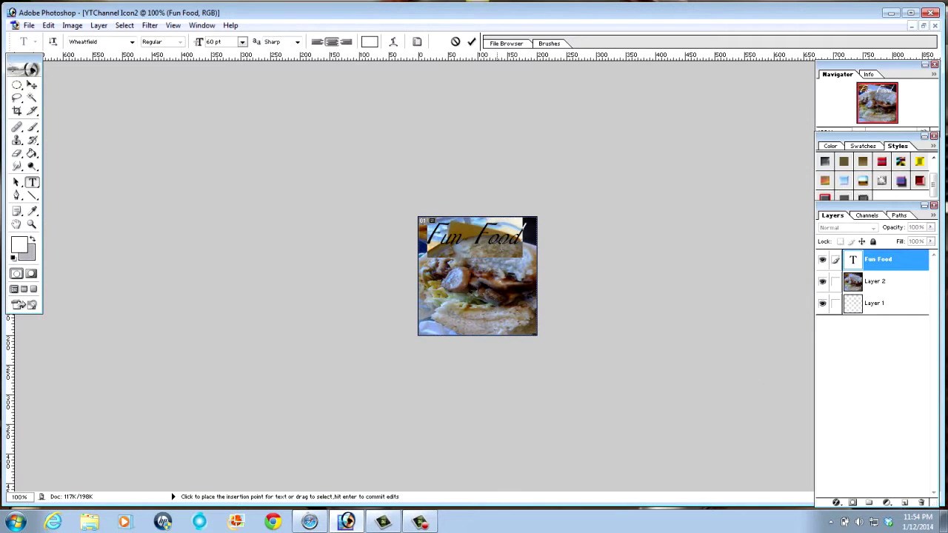
right_click(498, 247)
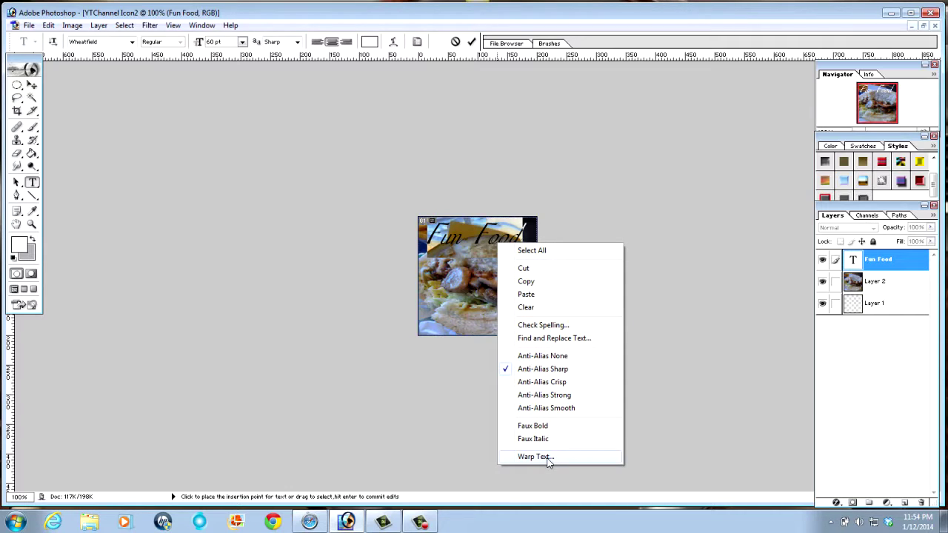
left_click(633, 213)
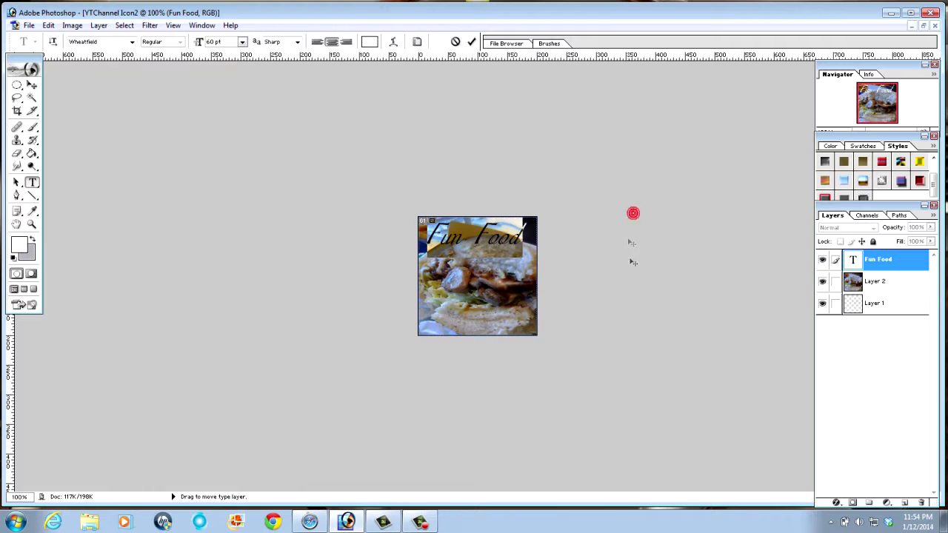
left_click(838, 503)
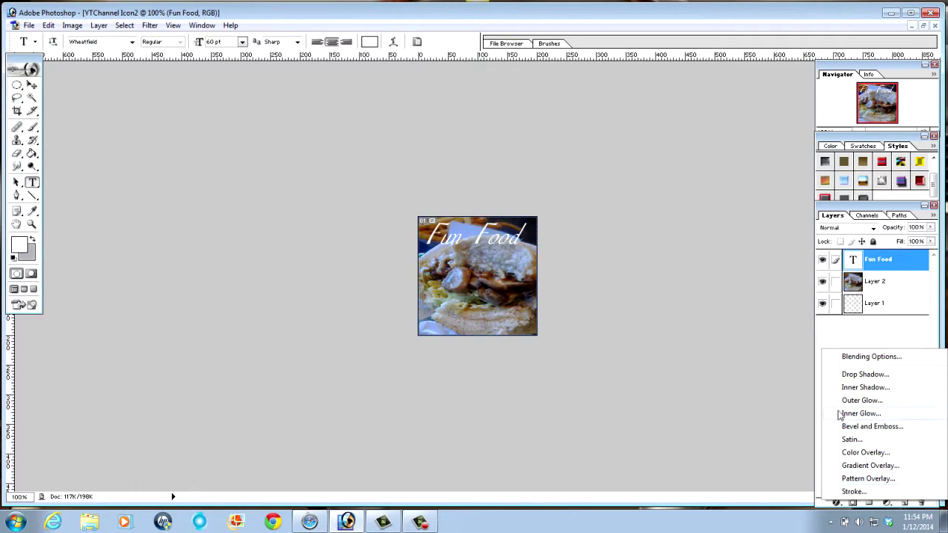
left_click(832, 375)
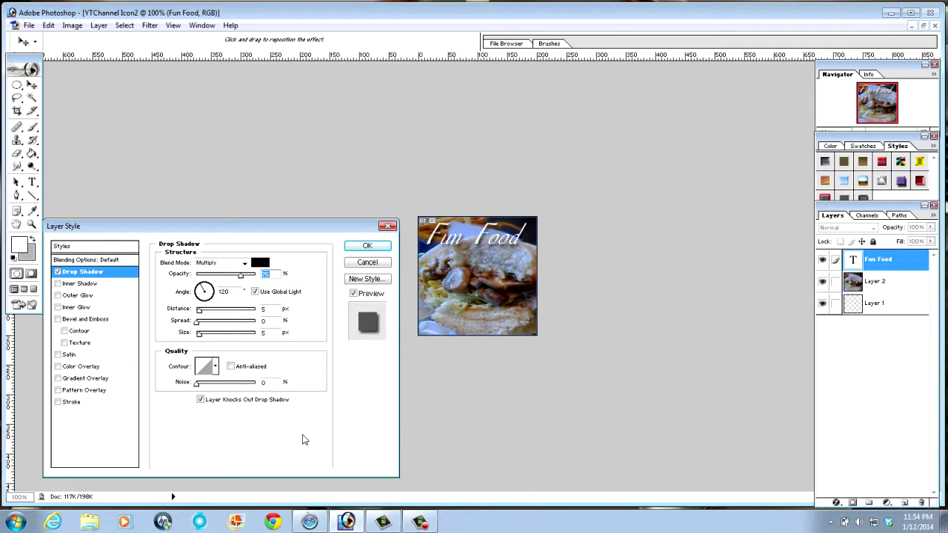
left_click(58, 402)
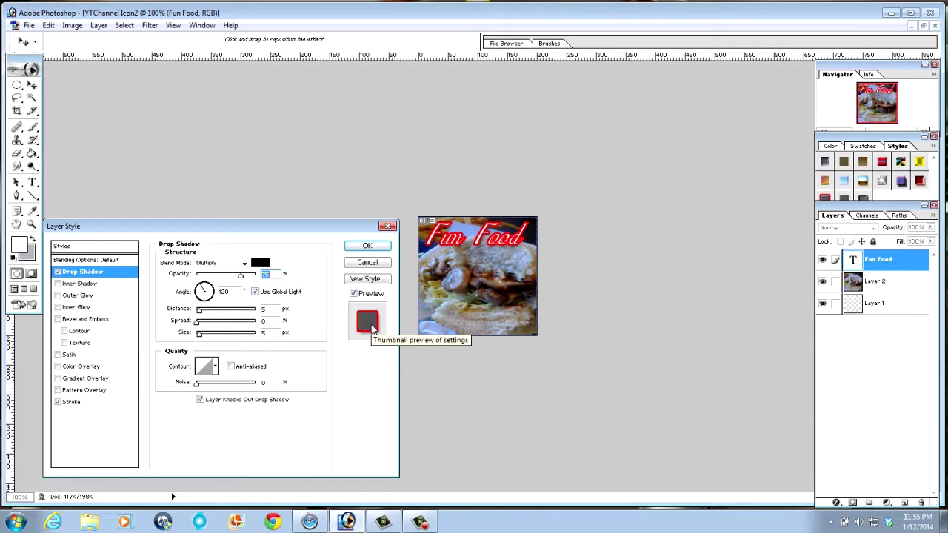
left_click(377, 265)
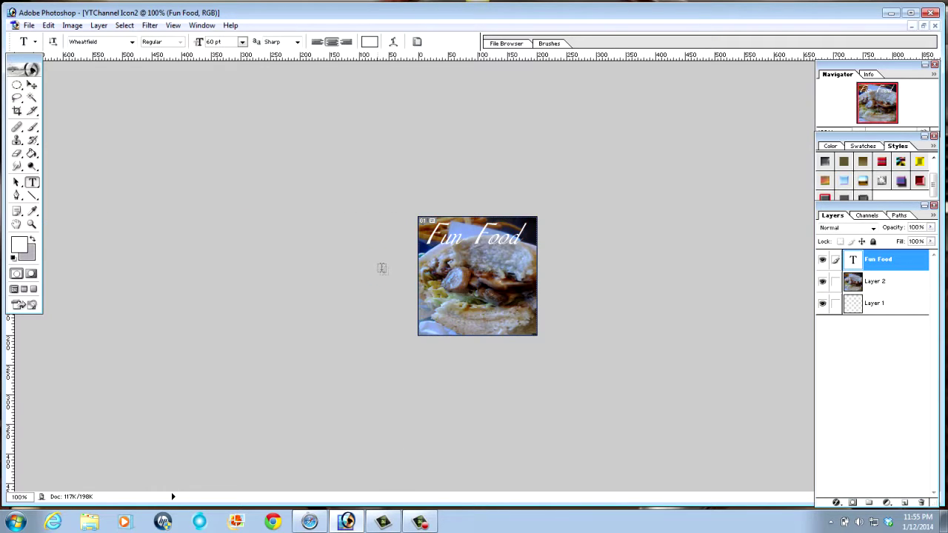
Add a Stroke effect to the Fun Food text layer and set its color to purple C600FF.
left_click(836, 503)
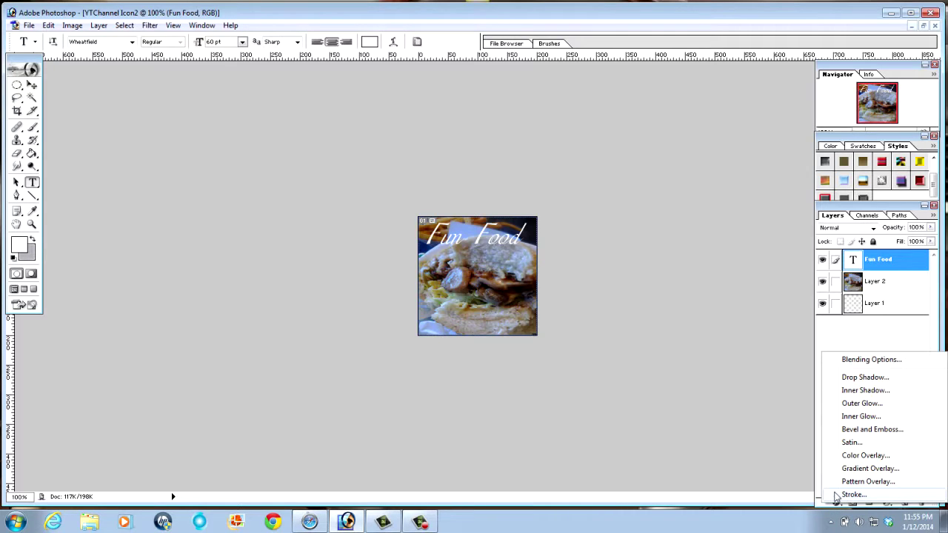
left_click(851, 494)
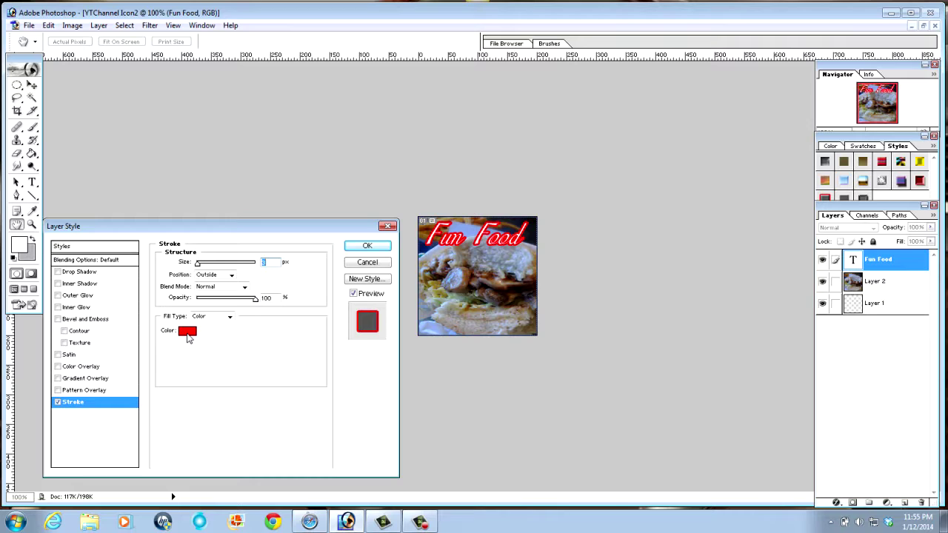
left_click(188, 332)
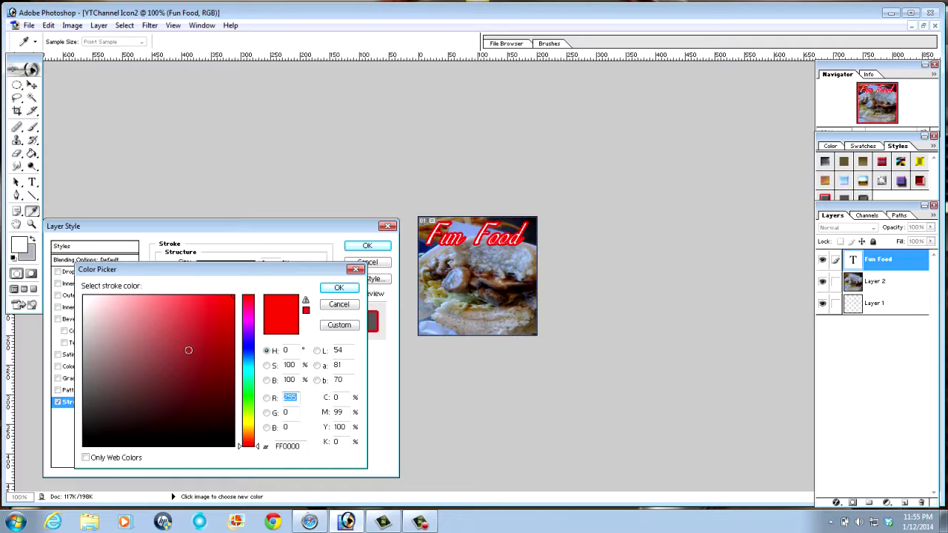
left_click(250, 346)
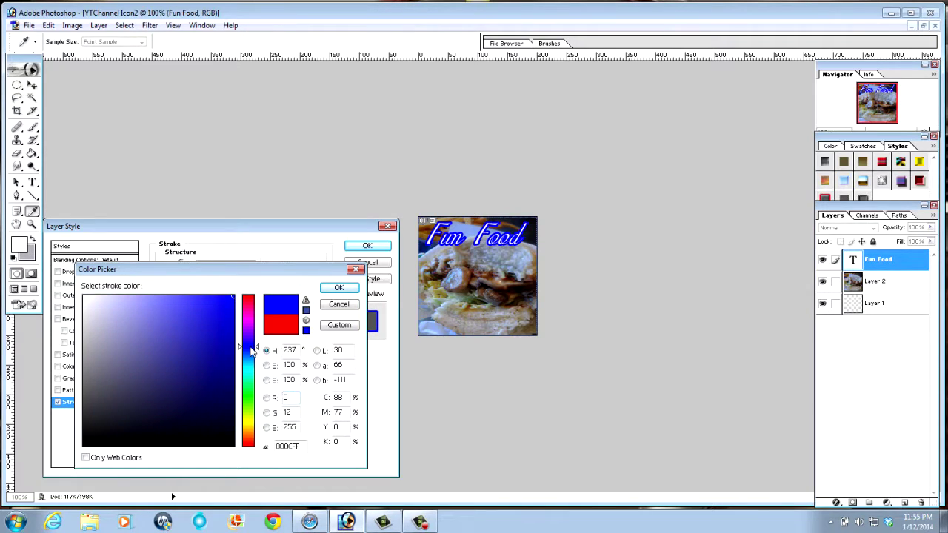
left_click(249, 327)
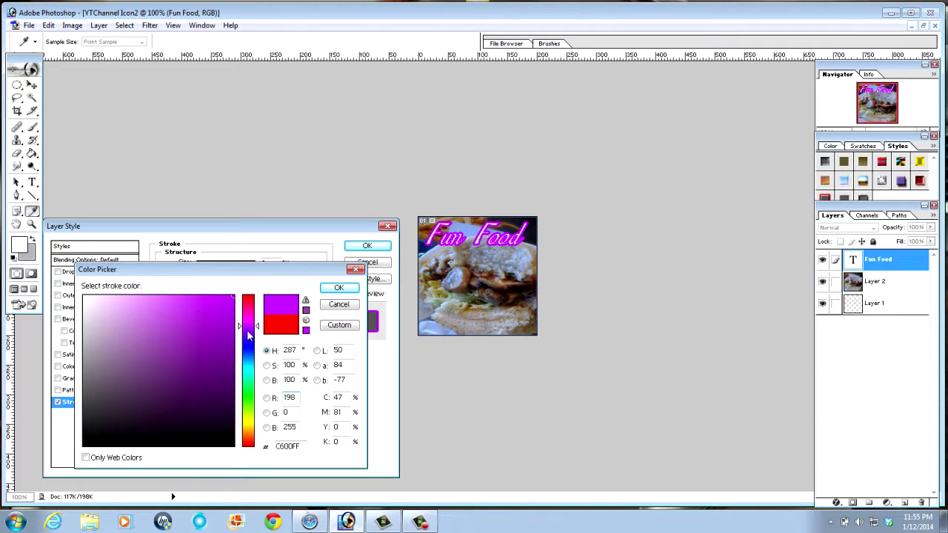
left_click(335, 289)
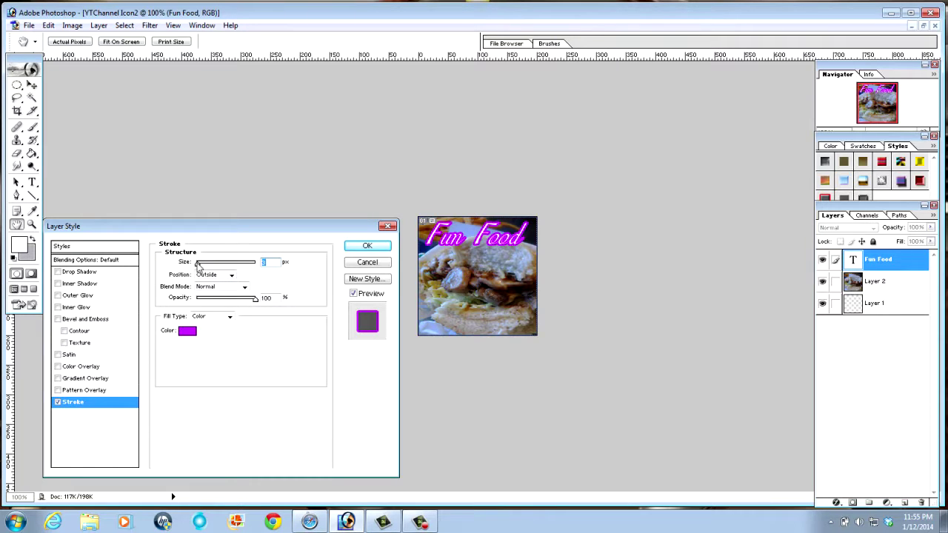
Try adjusting the stroke size, and apply the purple stroke to the Fun Food text.
left_click_drag(198, 265, 197, 267)
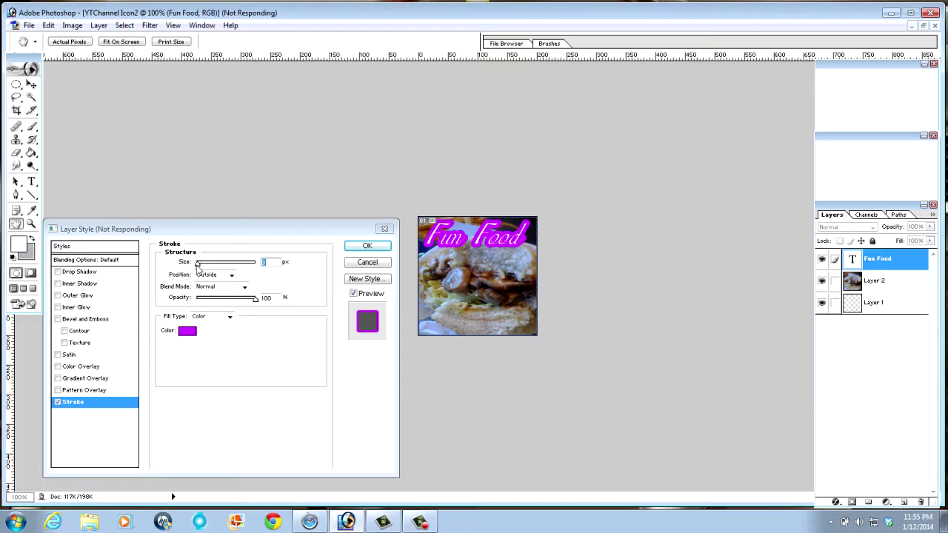
key("Return")
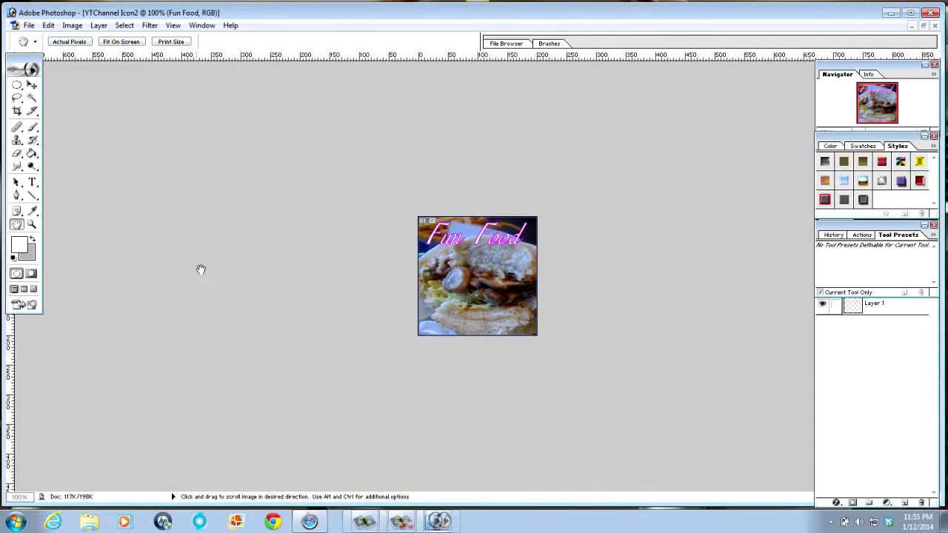
left_click(47, 25)
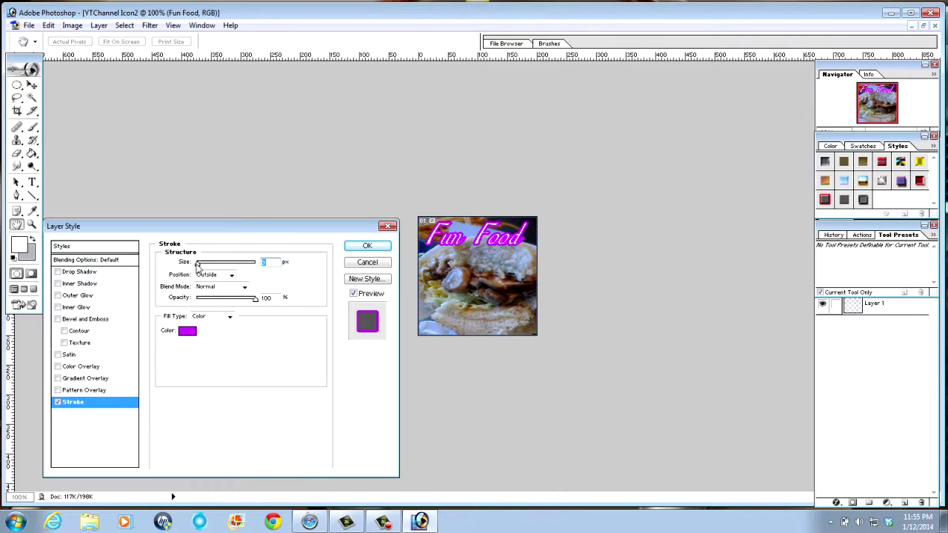
left_click(366, 246)
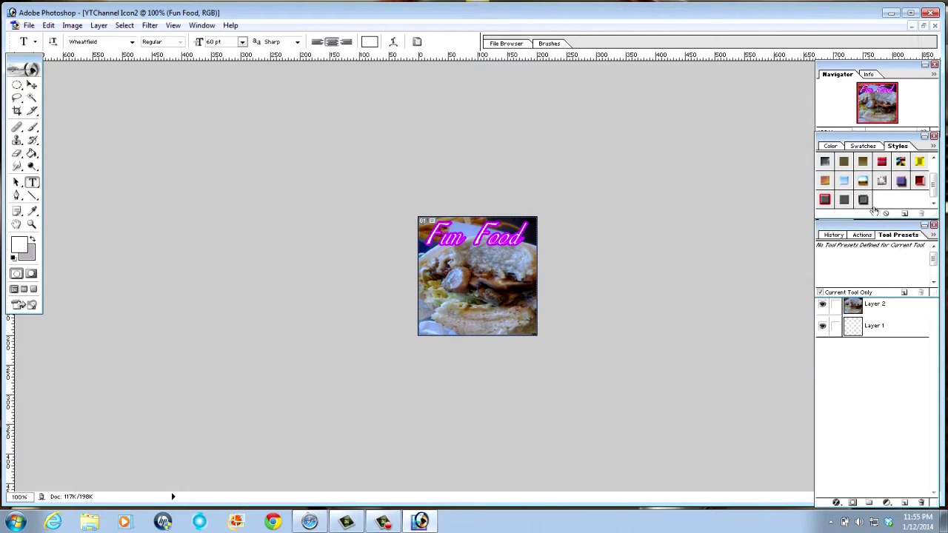
Add a Drop Shadow effect with its default settings to the Fun Food text layer.
left_click(837, 502)
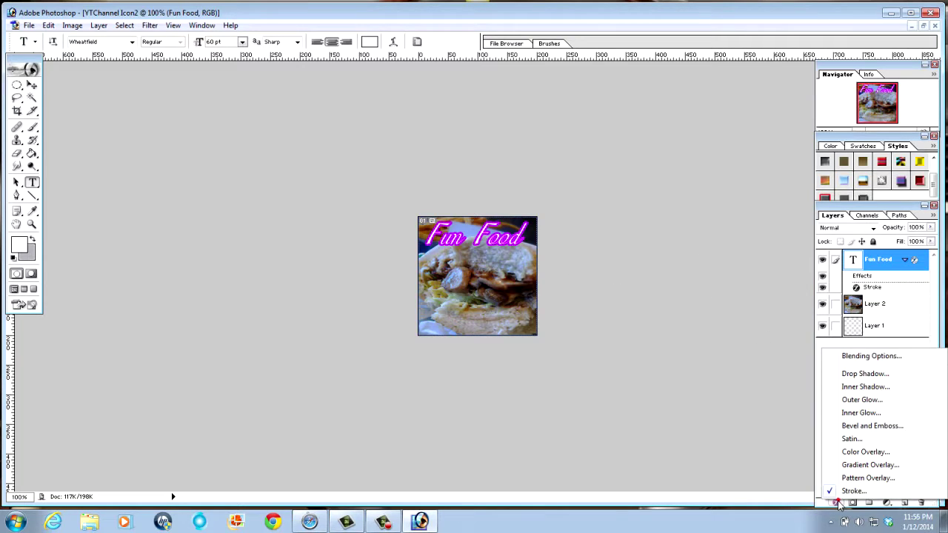
left_click(832, 376)
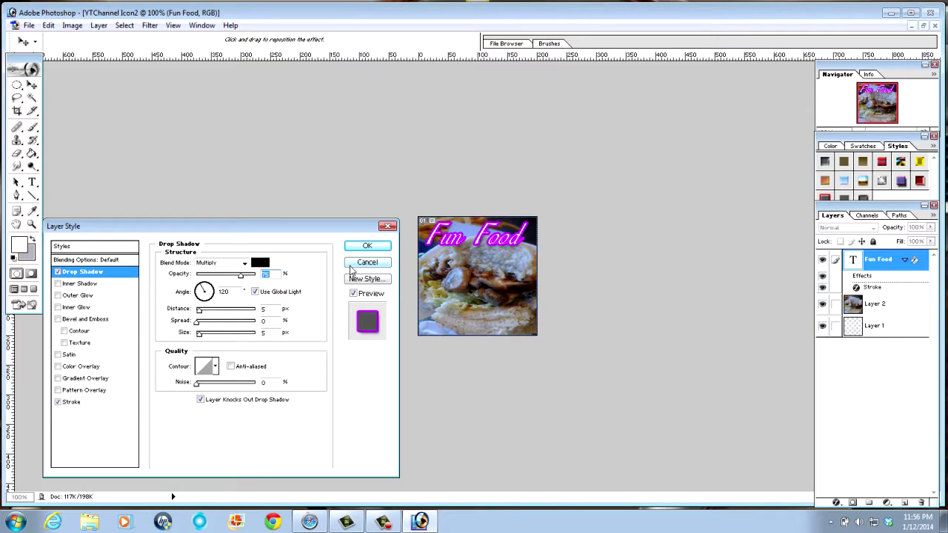
left_click(367, 245)
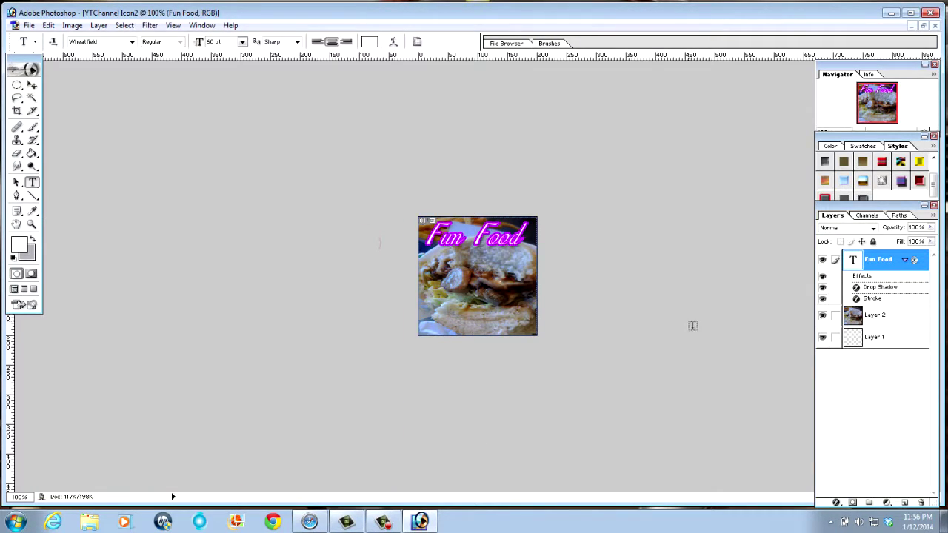
Apply the last dark gray preset style, with drop shadow and bevel, to the Fun Food text layer.
left_click(935, 181)
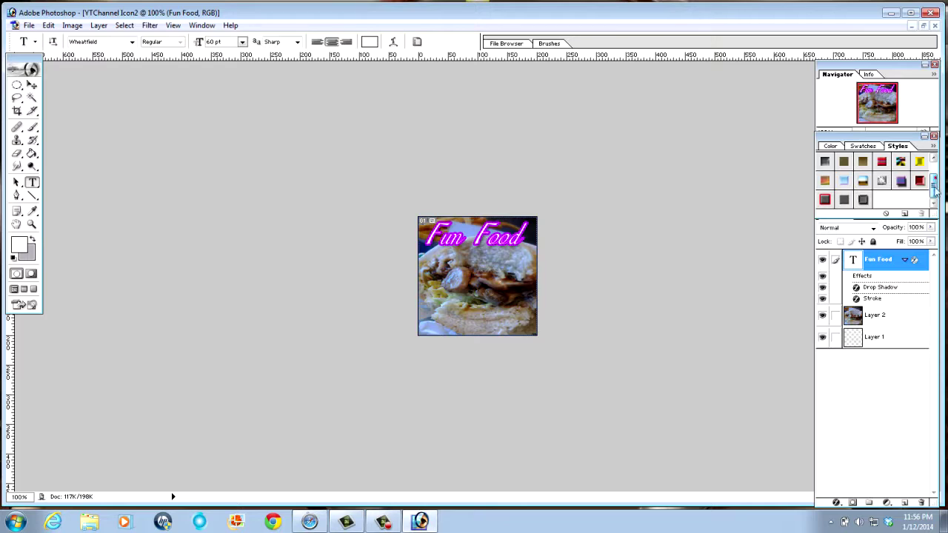
left_click(865, 200)
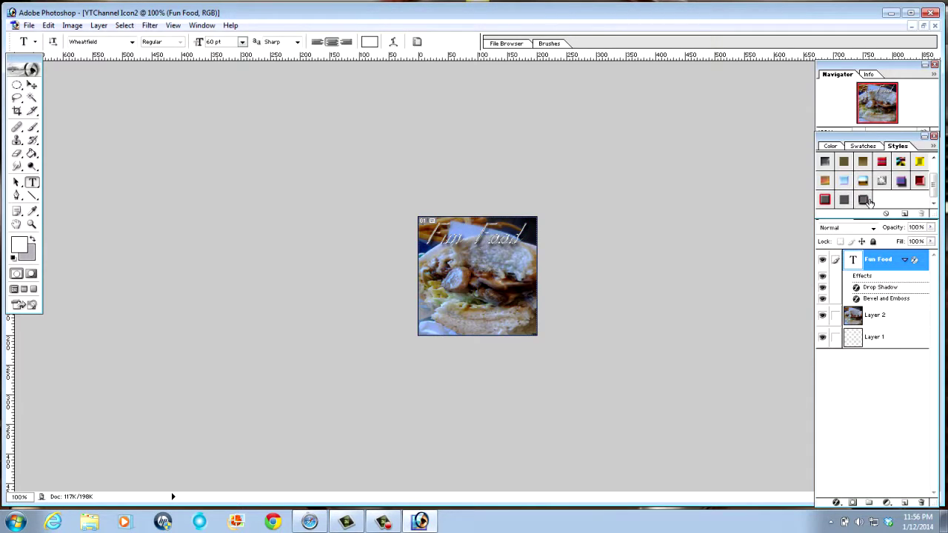
left_click(837, 502)
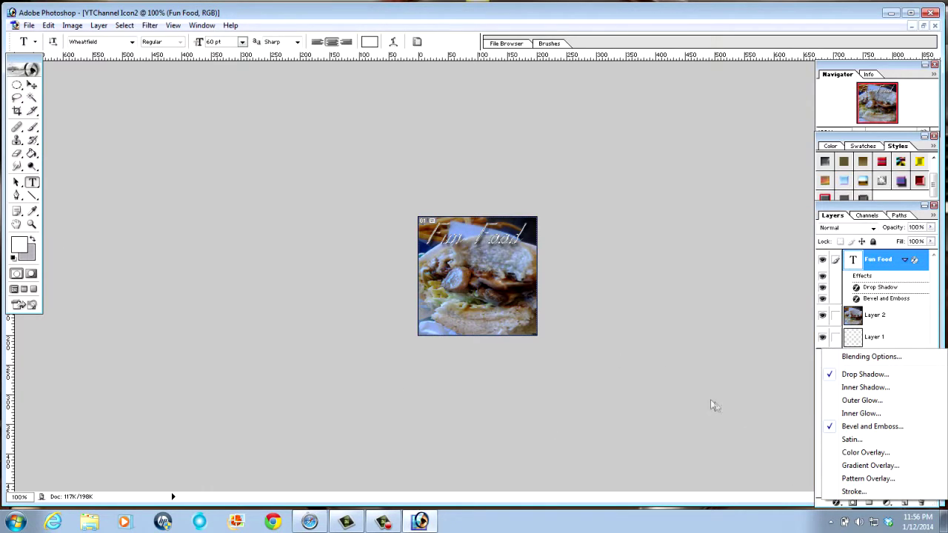
left_click(832, 401)
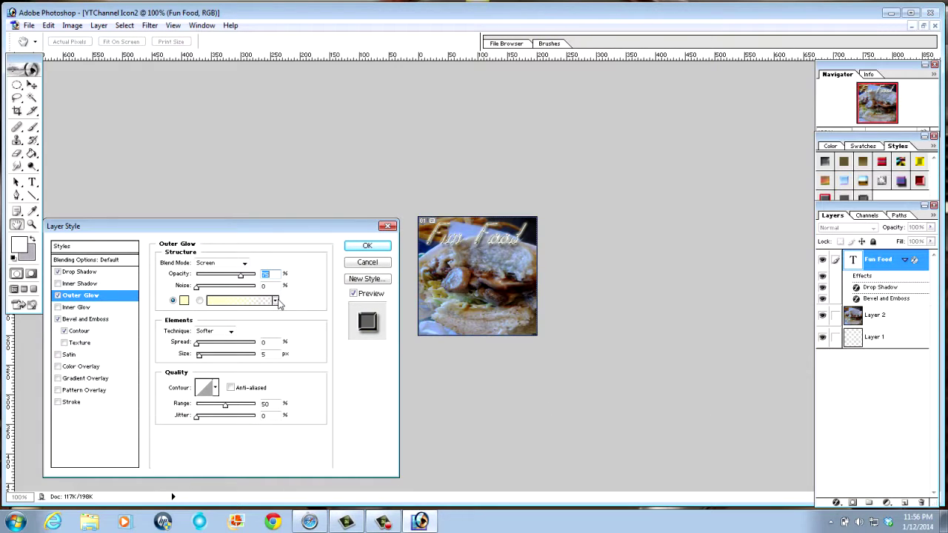
left_click(276, 300)
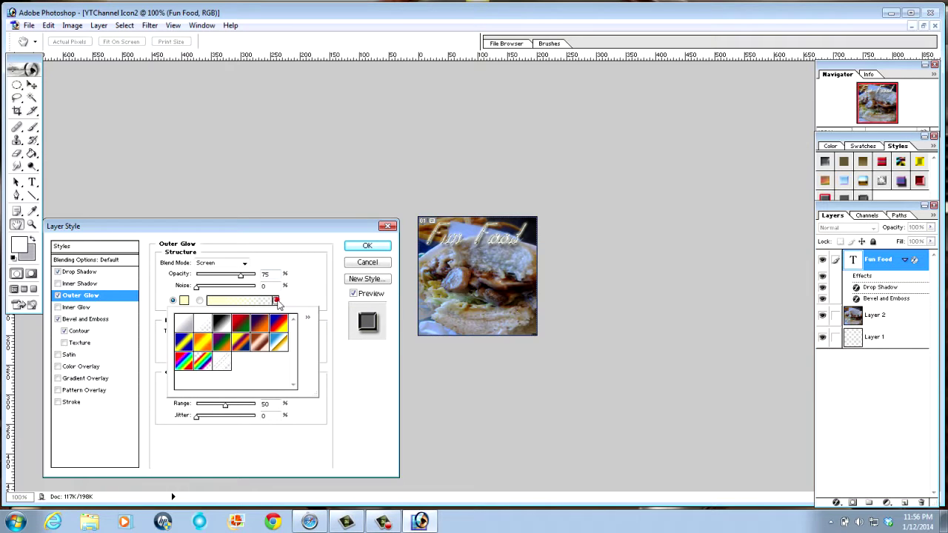
left_click(276, 300)
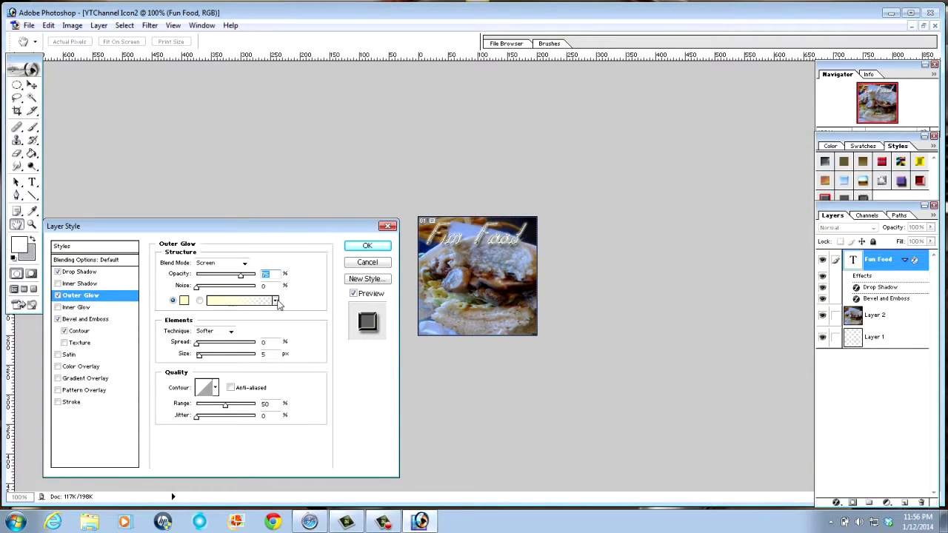
left_click(363, 263)
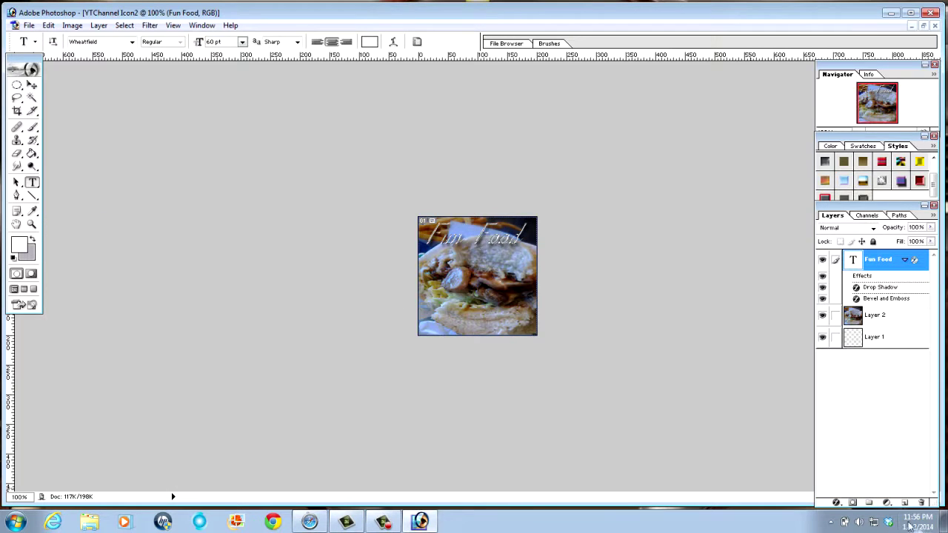
Add a Stroke effect in purple C000FF to the Fun Food text layer alongside the preset style's effects.
left_click(836, 502)
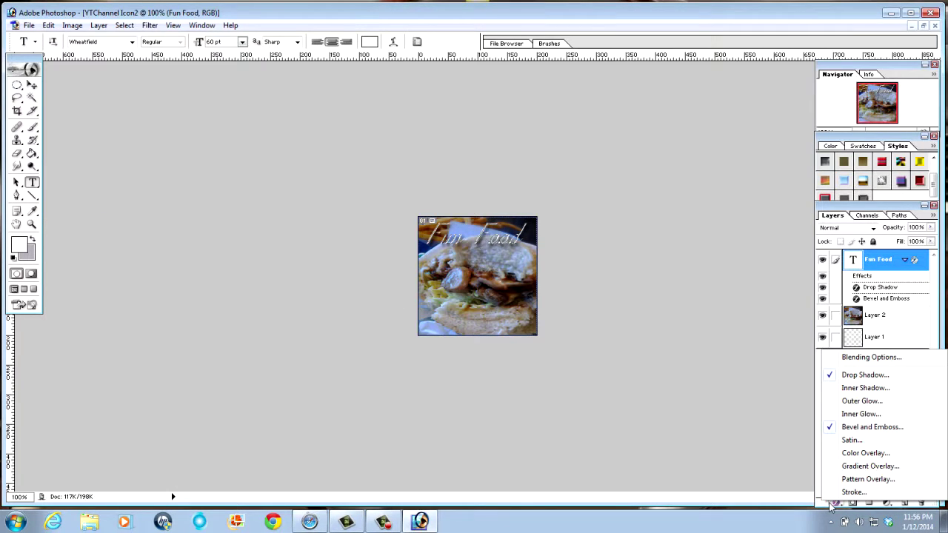
left_click(853, 491)
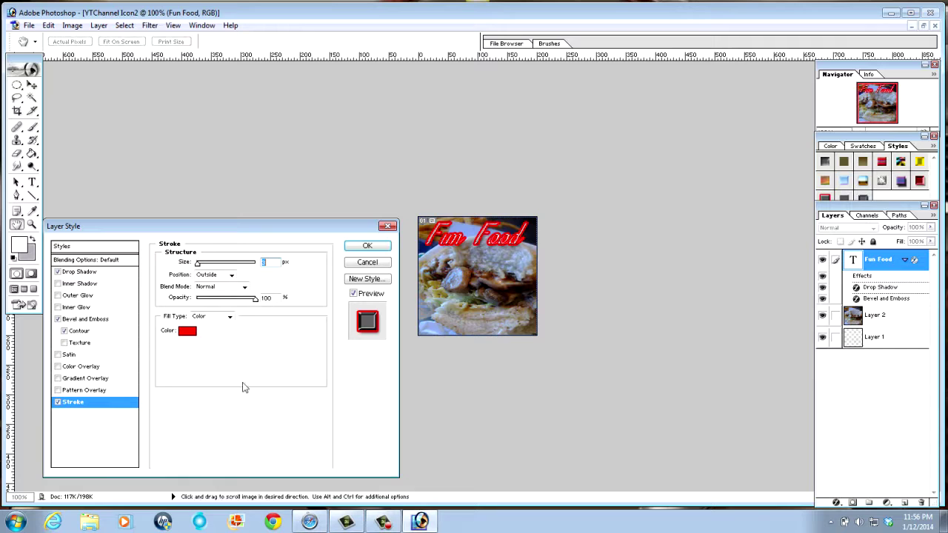
left_click(187, 331)
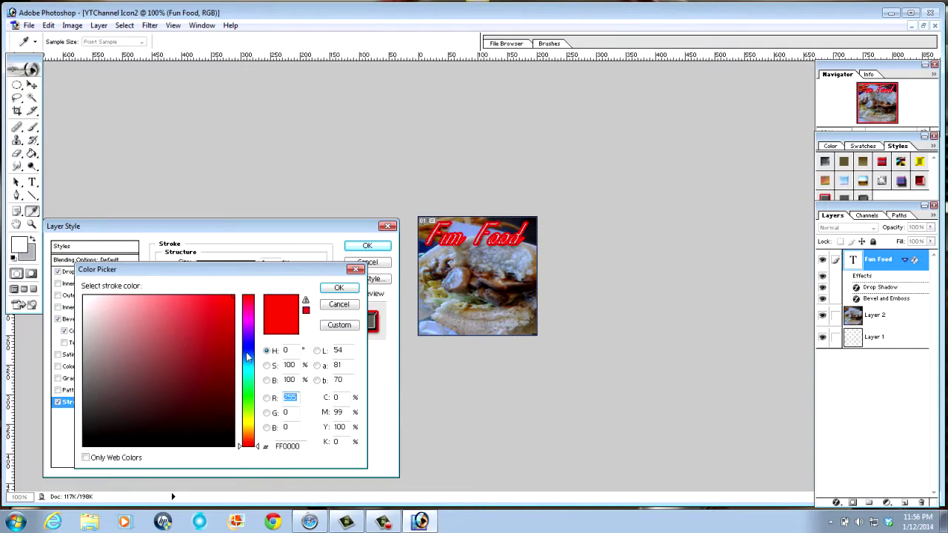
left_click(249, 327)
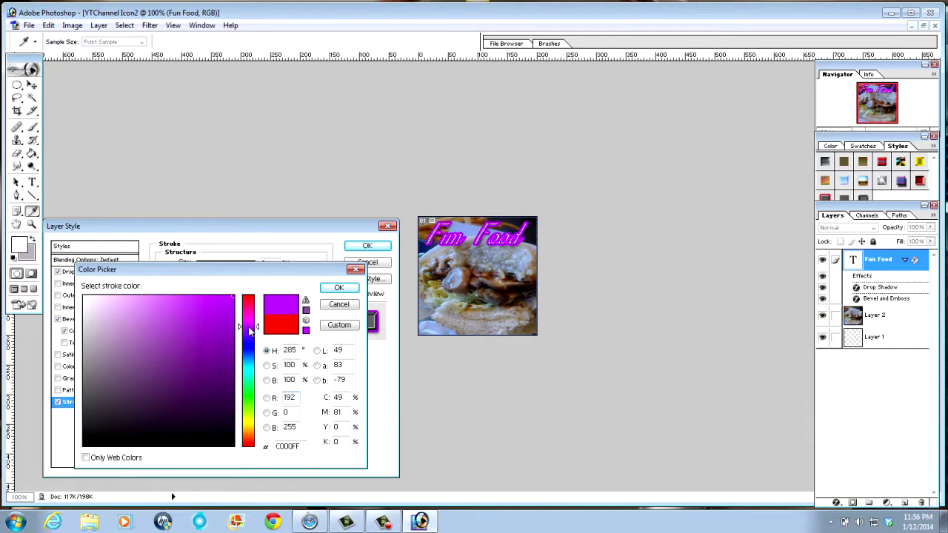
left_click(339, 287)
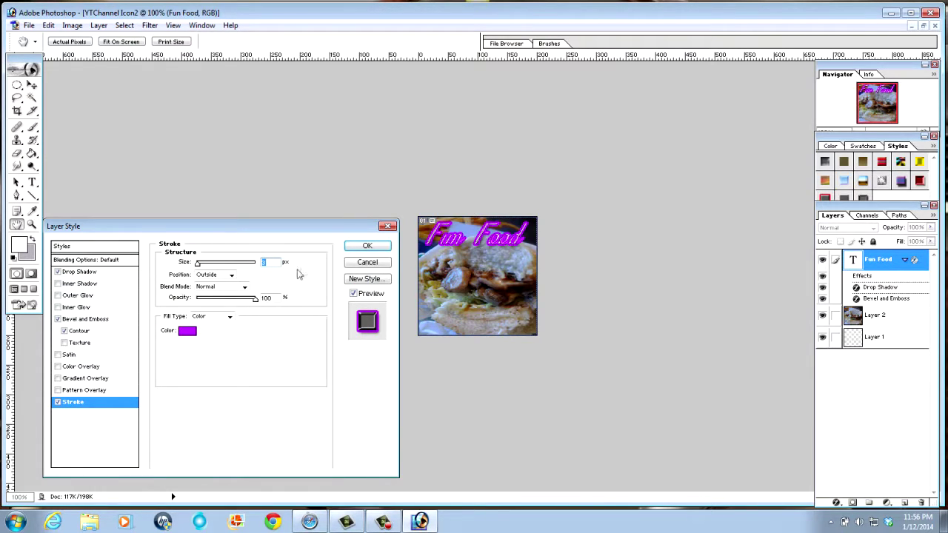
left_click(367, 245)
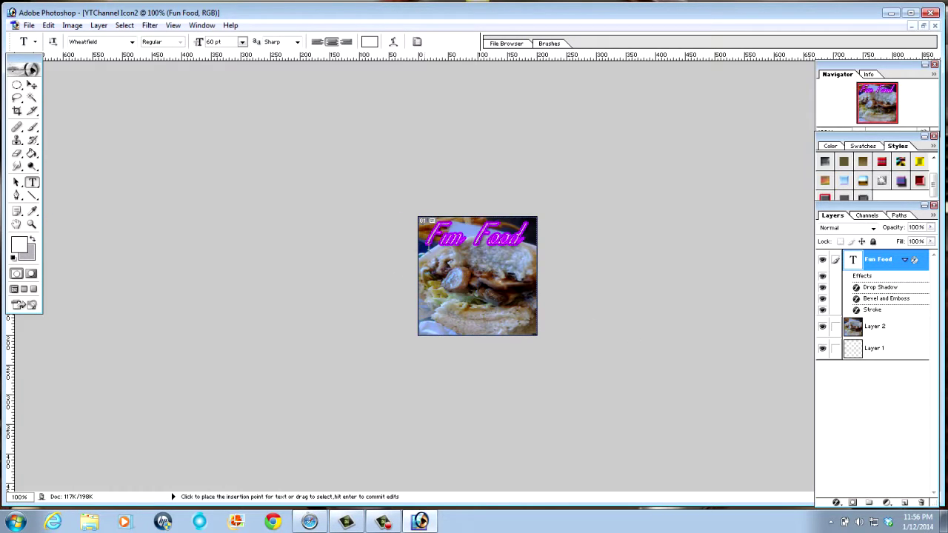
Warp the whole Fun Food text with the horizontal Arc style and a bend of +24%.
left_click_drag(428, 239, 531, 240)
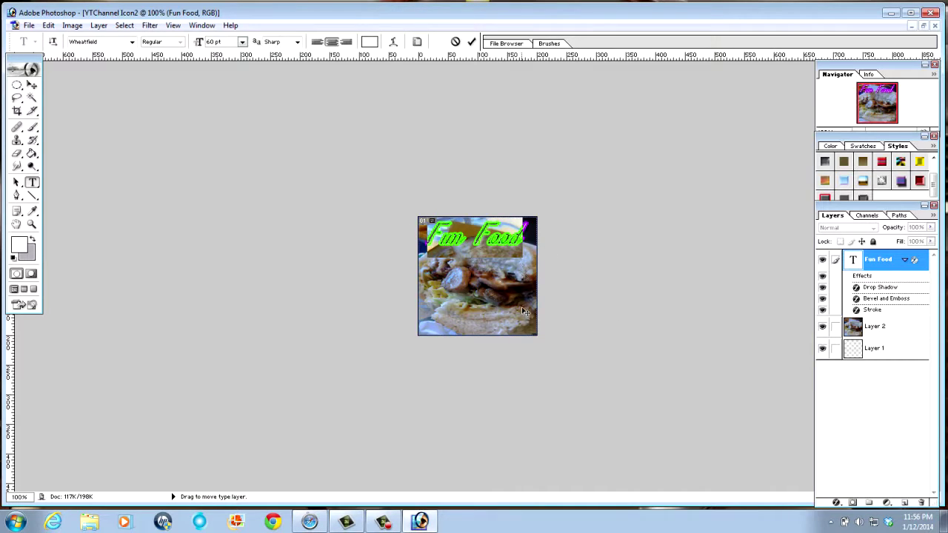
left_click(393, 43)
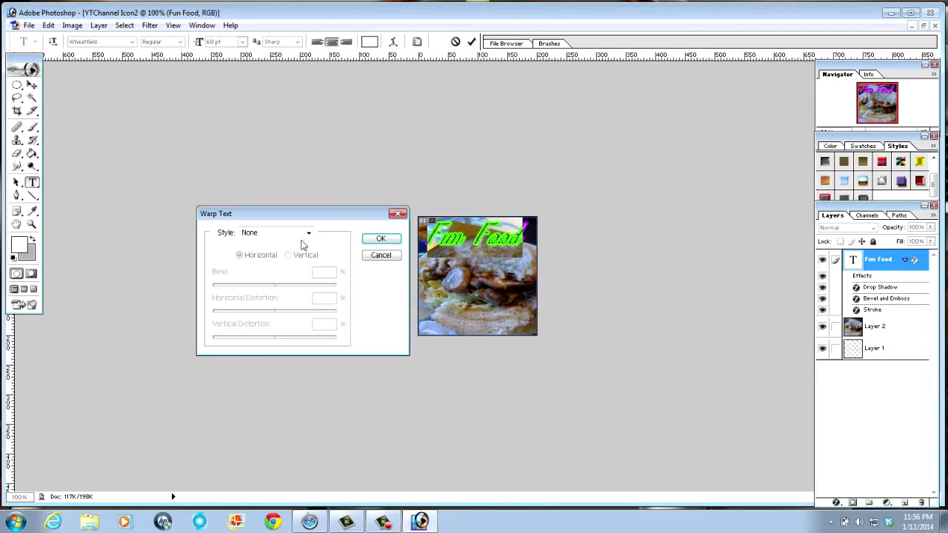
left_click(308, 233)
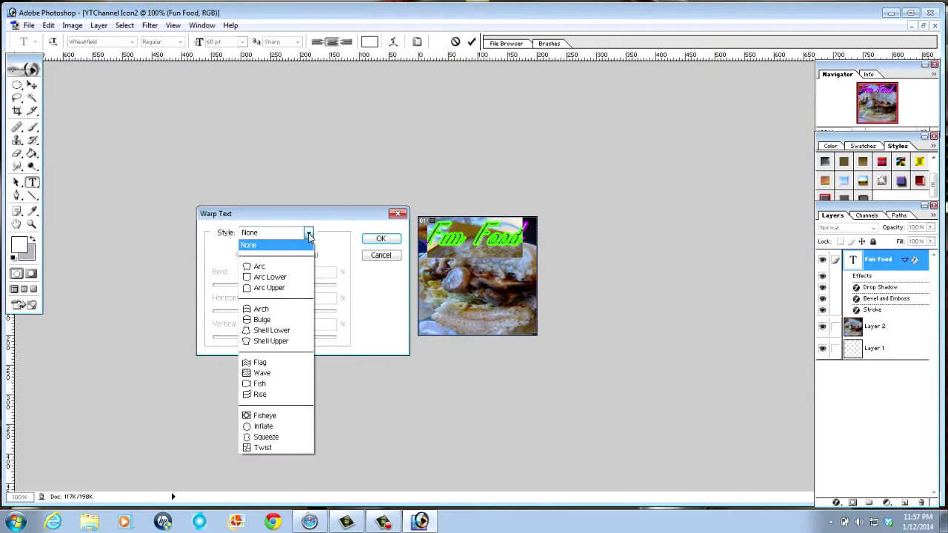
left_click(270, 268)
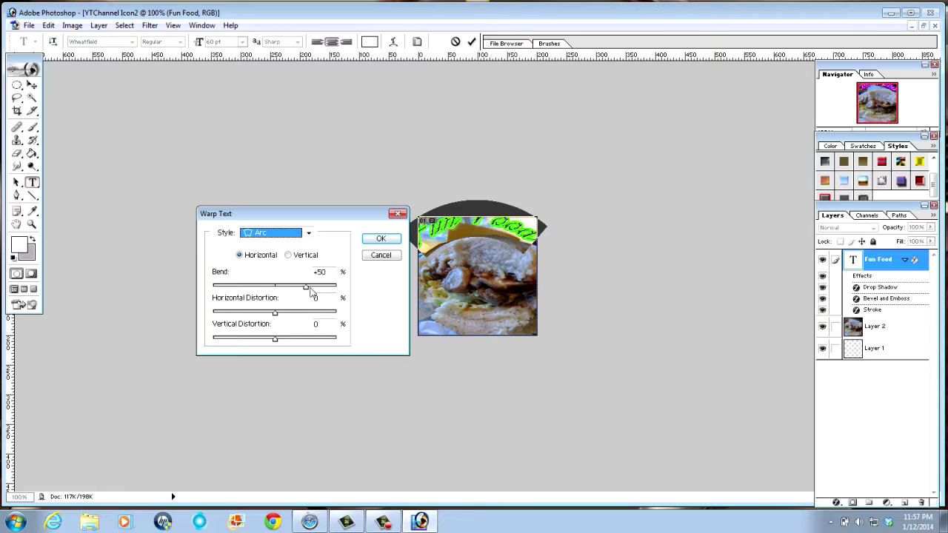
left_click(307, 288)
left_click_drag(306, 288, 289, 293)
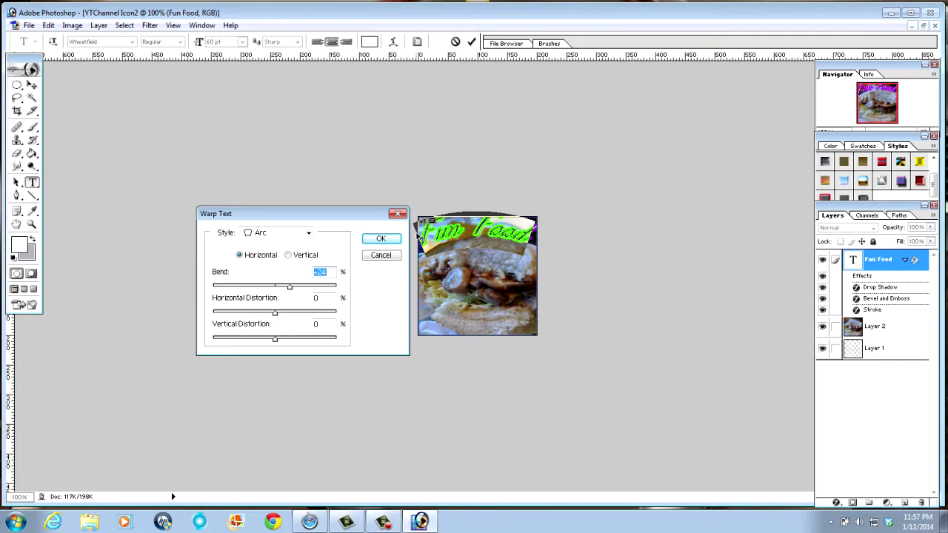
left_click(382, 240)
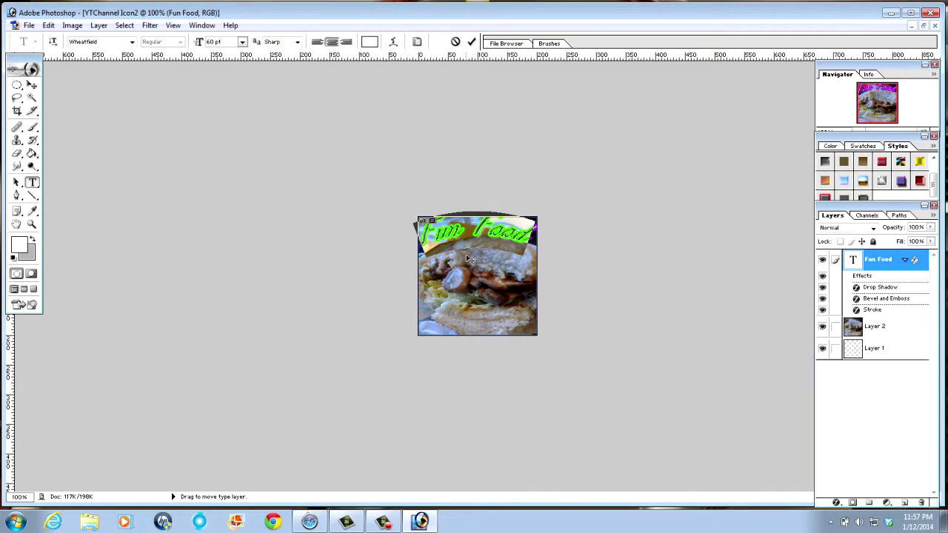
Move the arched Fun Food text down and slightly left so it sits inside the canvas above the sandwich.
left_click(32, 85)
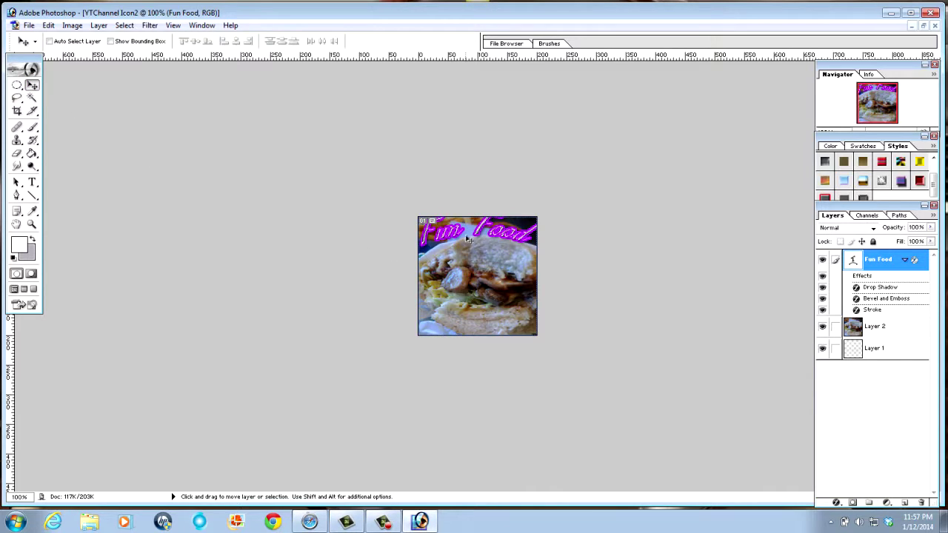
left_click_drag(474, 236, 474, 246)
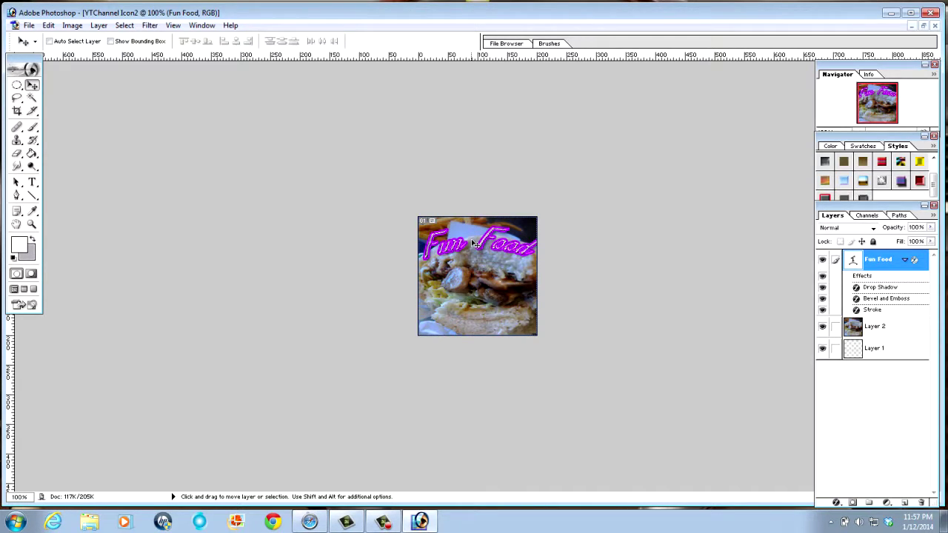
left_click(475, 245, "ctrl")
left_click_drag(478, 246, 478, 247)
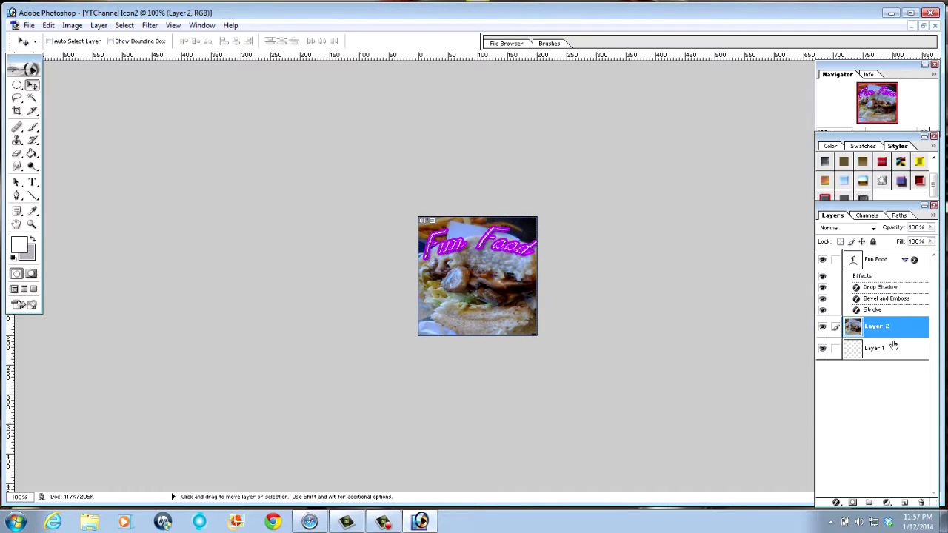
left_click(882, 262)
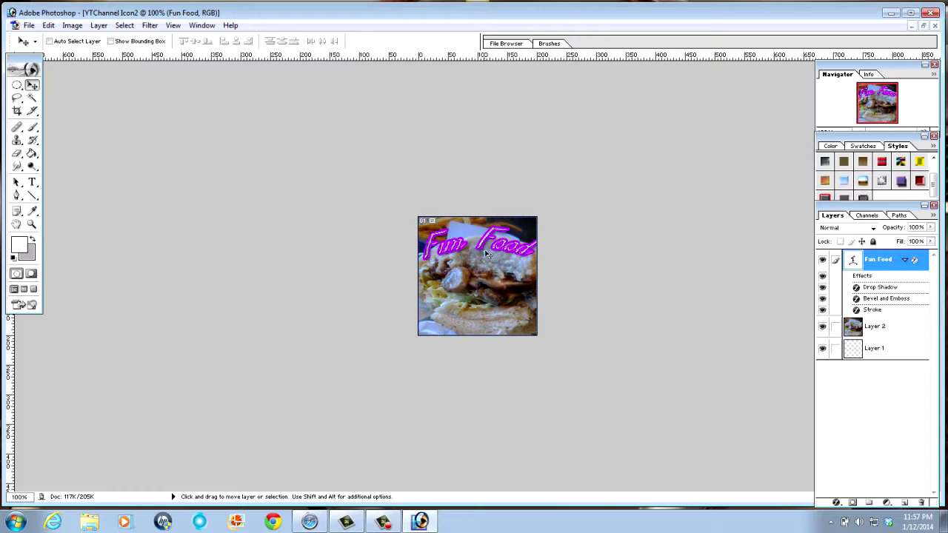
left_click_drag(486, 252, 482, 243)
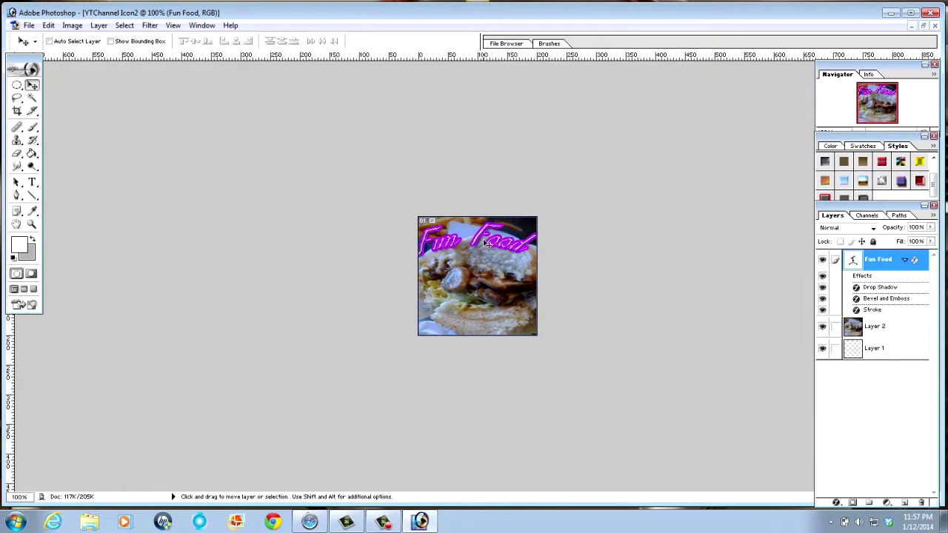
Rotate the Fun Food text by -0.1 degrees and commit the transform.
left_click(48, 25)
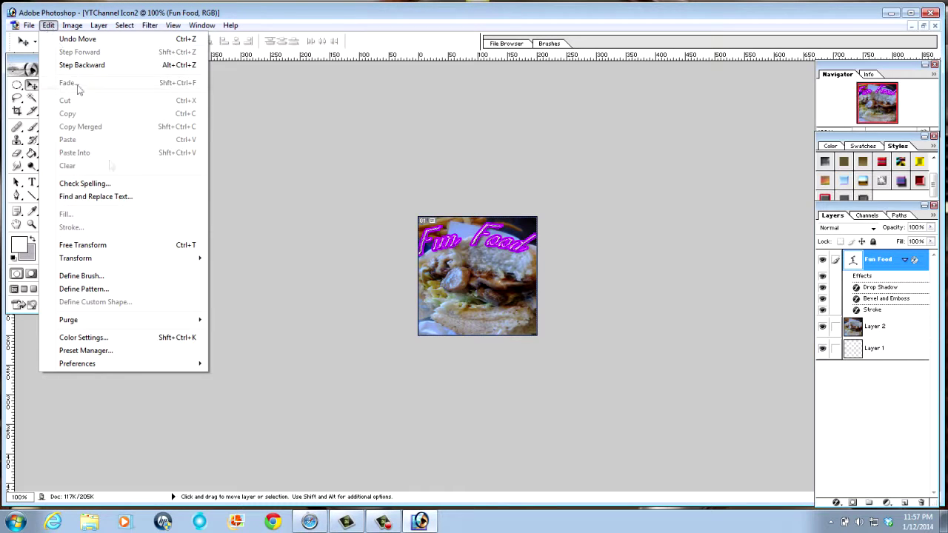
mouse_move(167, 259)
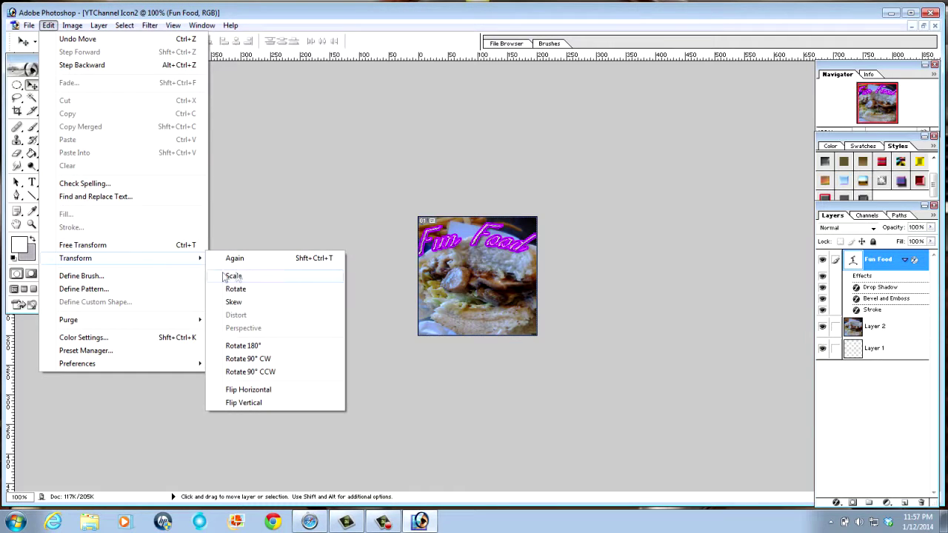
left_click(260, 288)
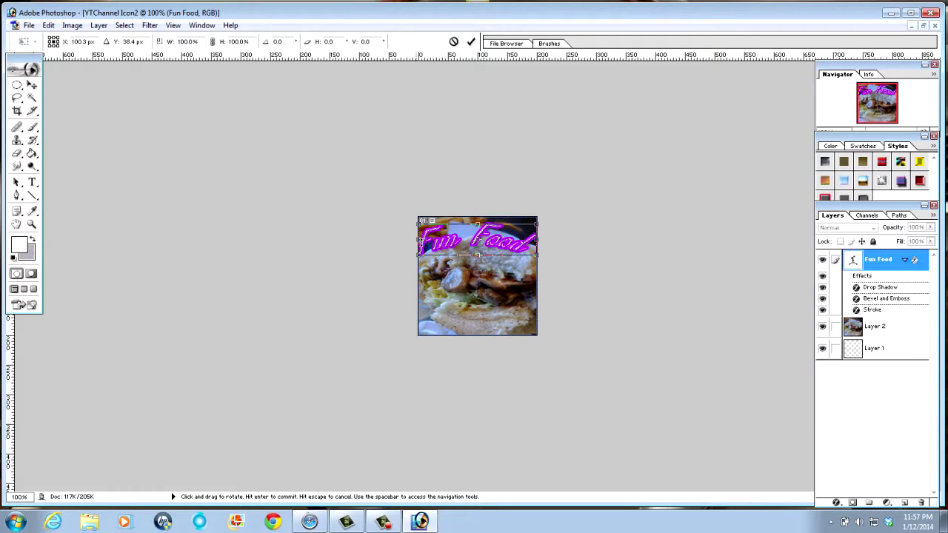
left_click_drag(419, 246, 417, 241)
left_click(47, 25)
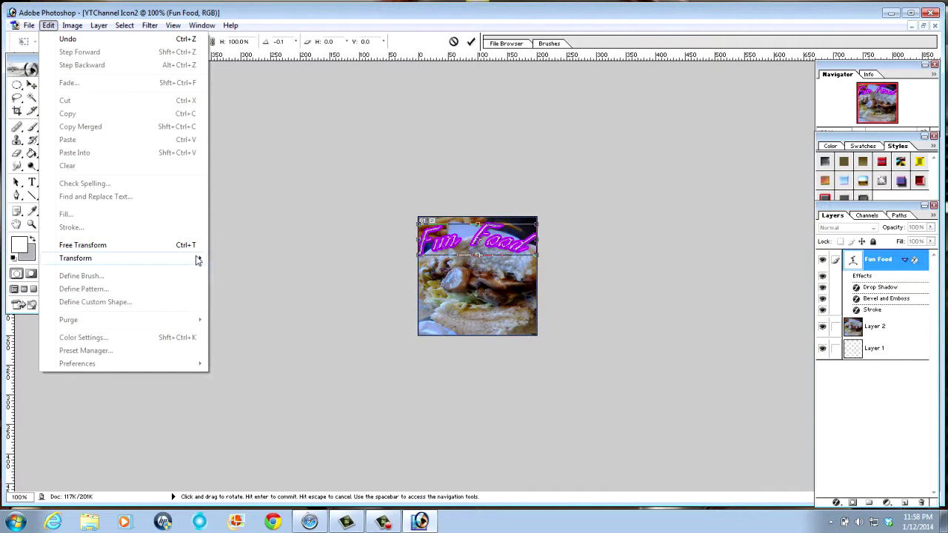
mouse_move(198, 257)
left_click(474, 293)
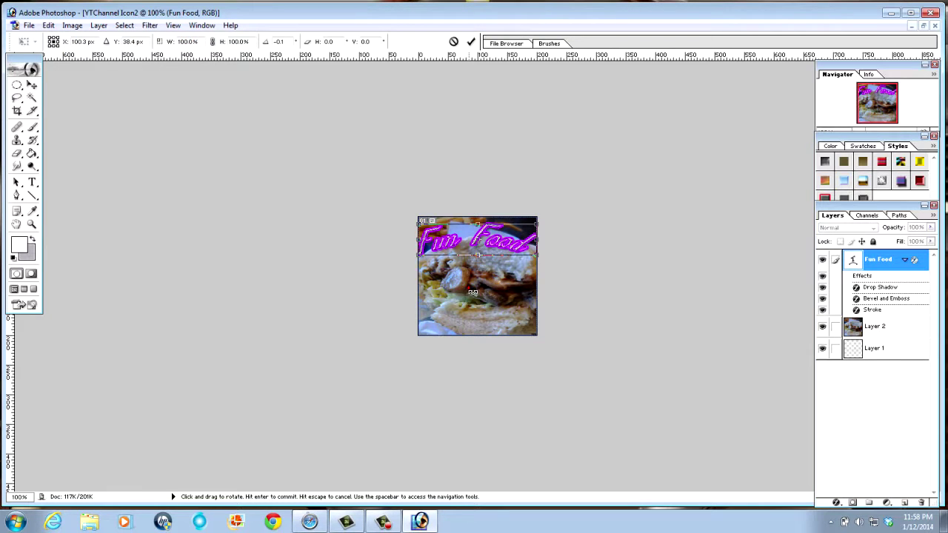
key("Return")
Scale the Fun Food text to 95.0% width and 107.6% height, keeping it inside the canvas edges, and commit the transform.
left_click(47, 25)
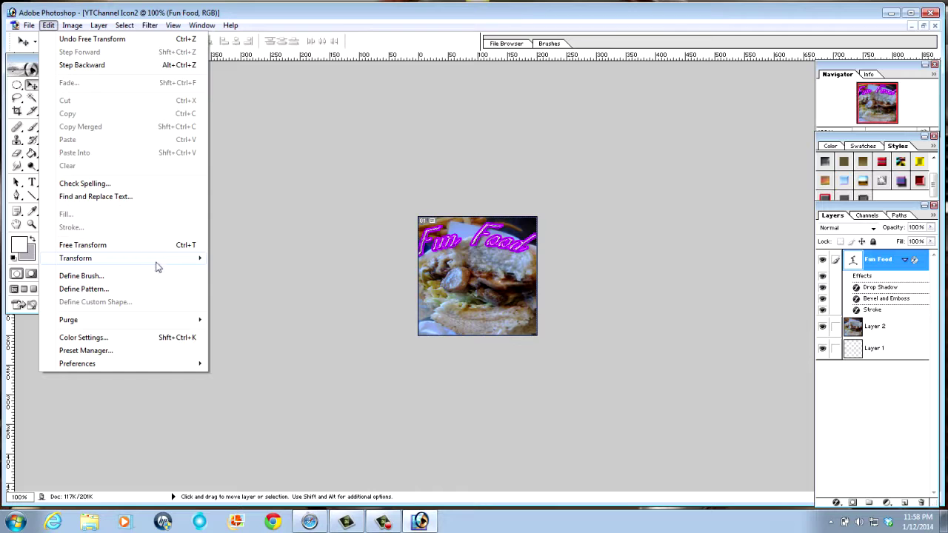
mouse_move(172, 263)
left_click(234, 275)
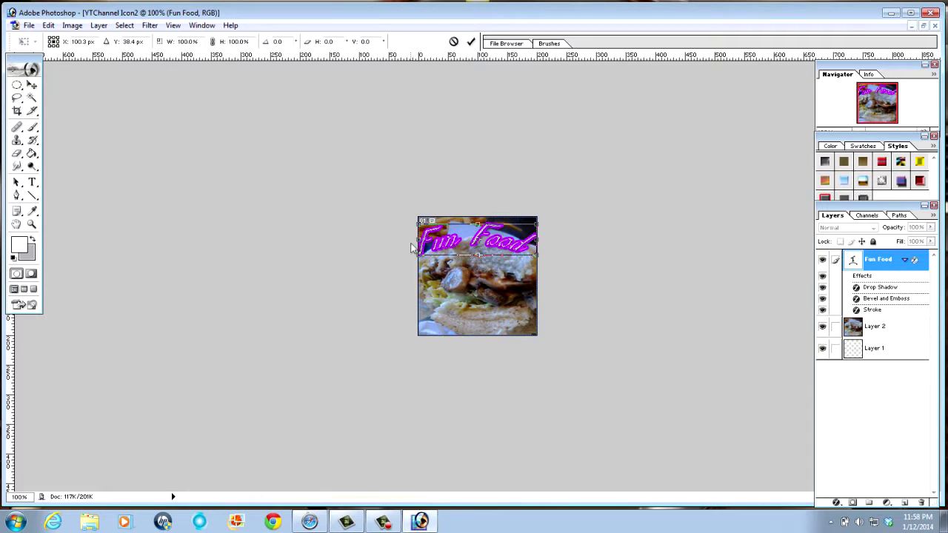
left_click_drag(418, 239, 422, 245)
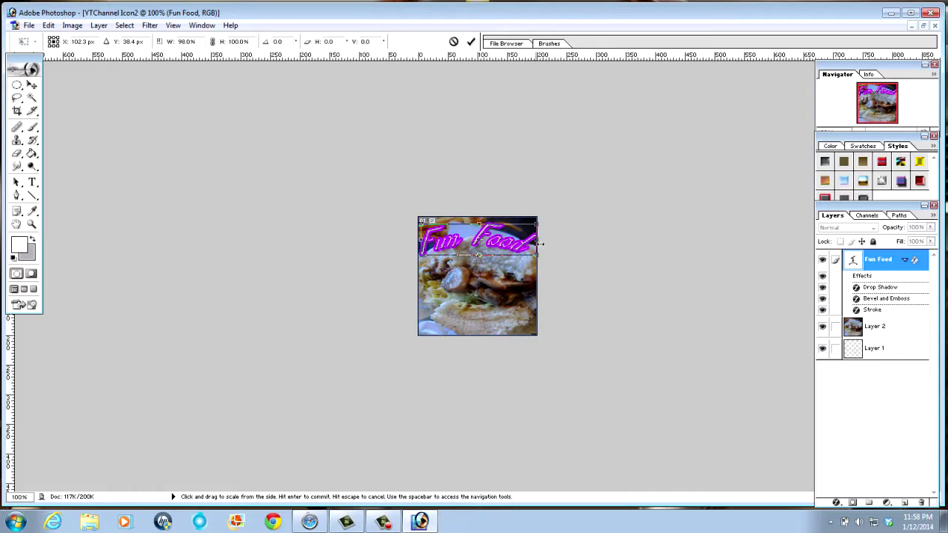
left_click_drag(539, 244, 536, 244)
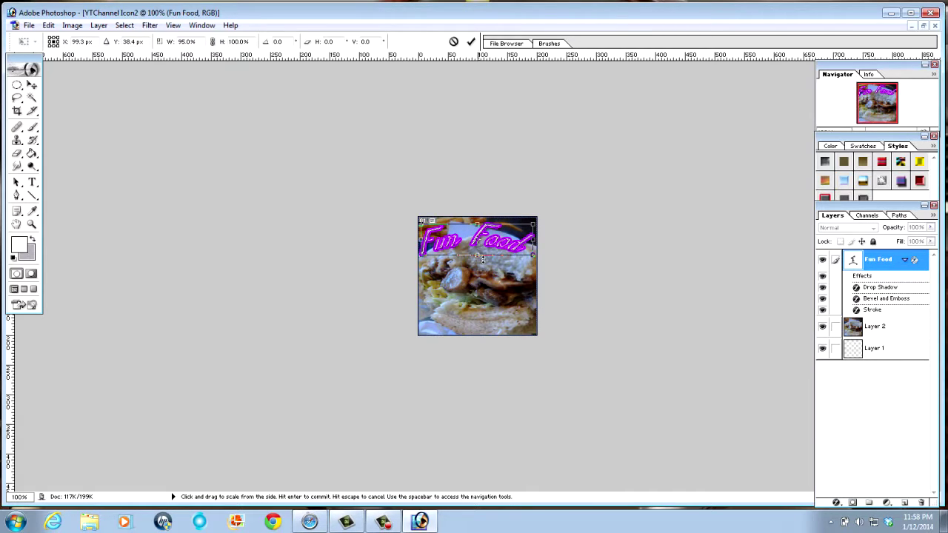
left_click_drag(482, 259, 484, 265)
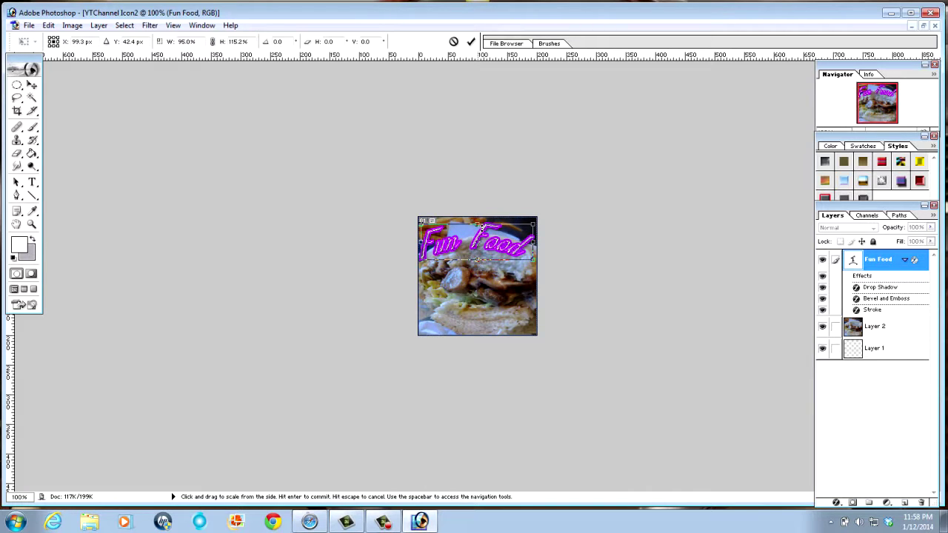
left_click_drag(482, 225, 482, 229)
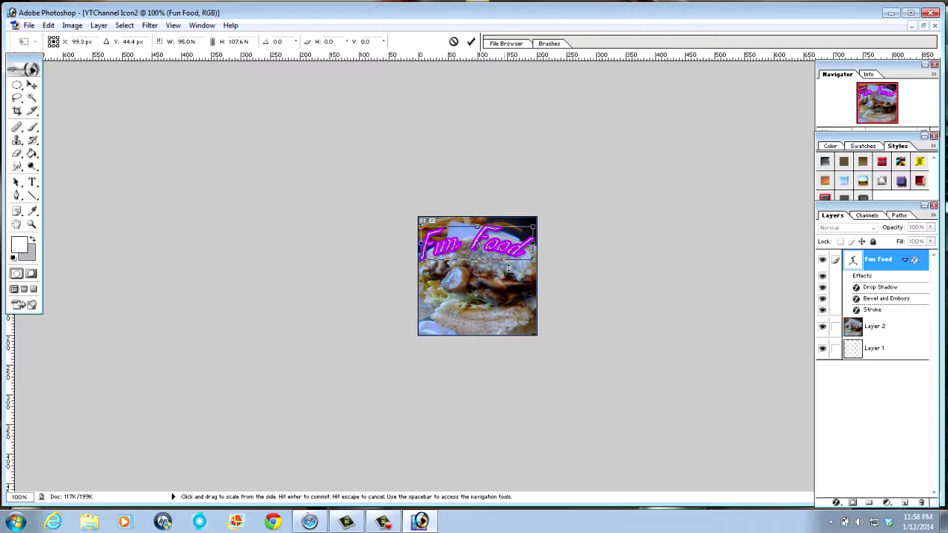
key("Return")
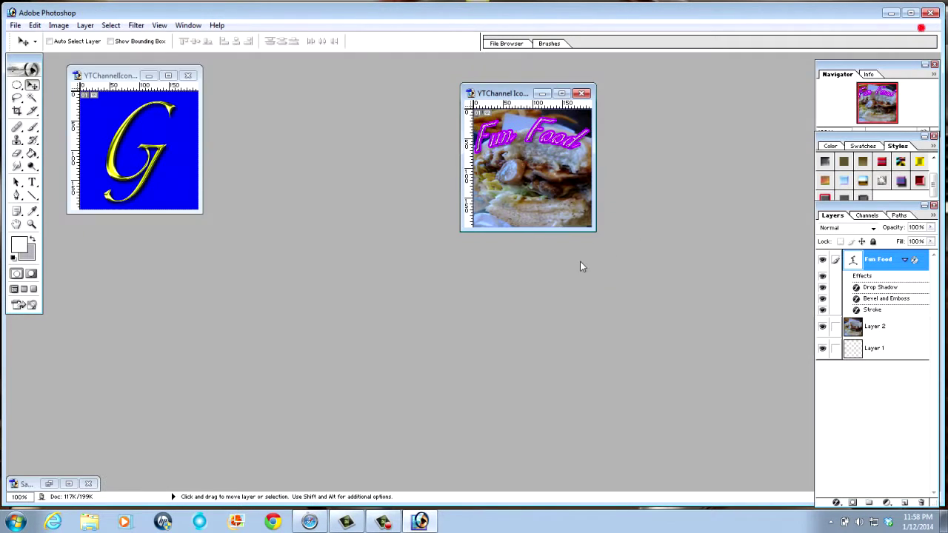
Place the floating Fun Food icon window right beside the blue G icon window so both designs sit side by side.
left_click_drag(518, 98, 302, 83)
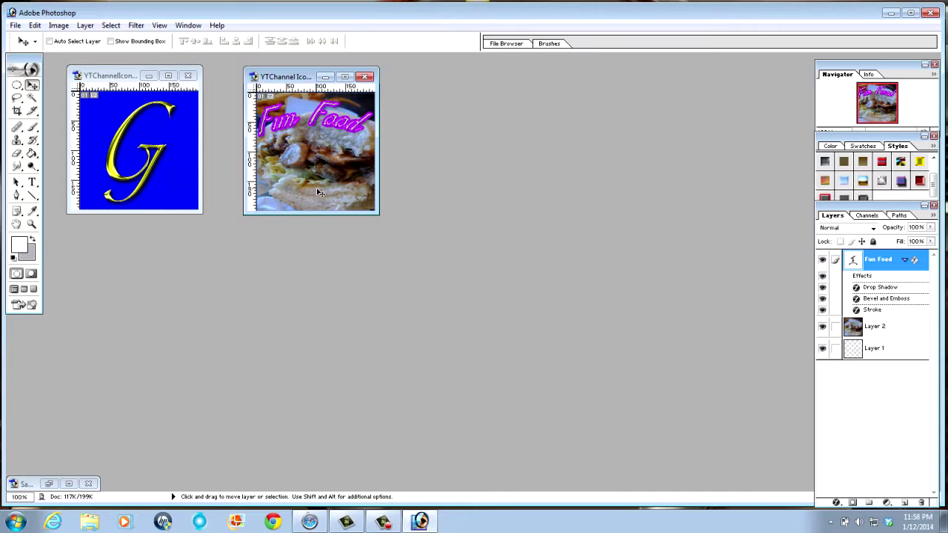
left_click_drag(300, 79, 275, 81)
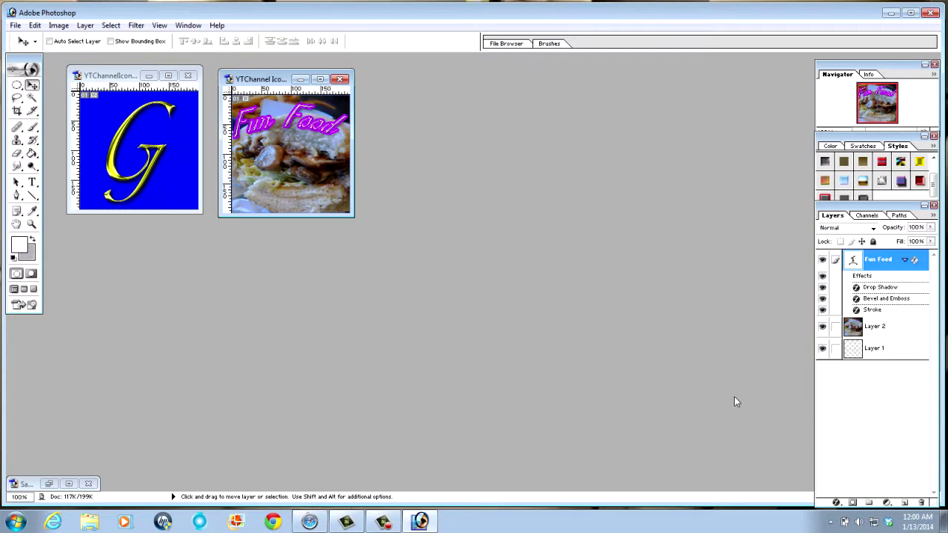
left_click(382, 522)
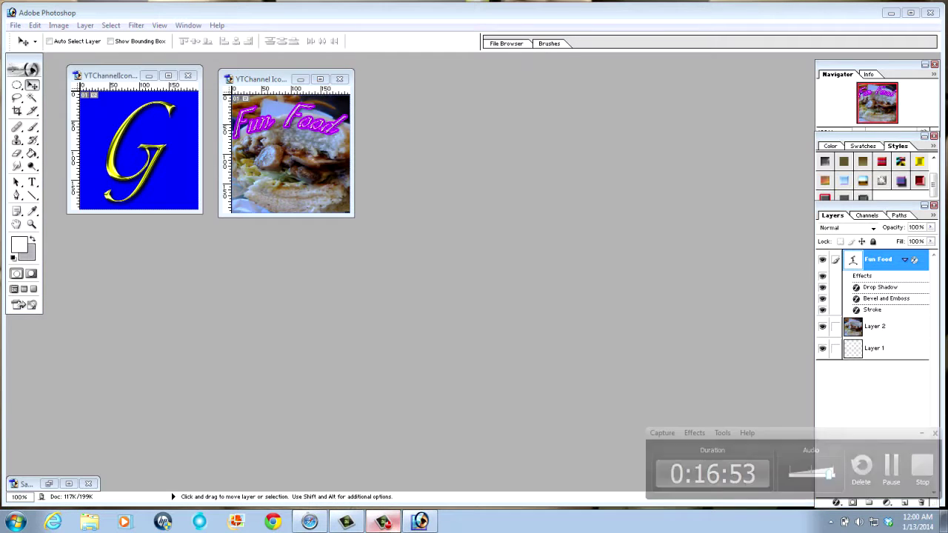
left_click(923, 475)
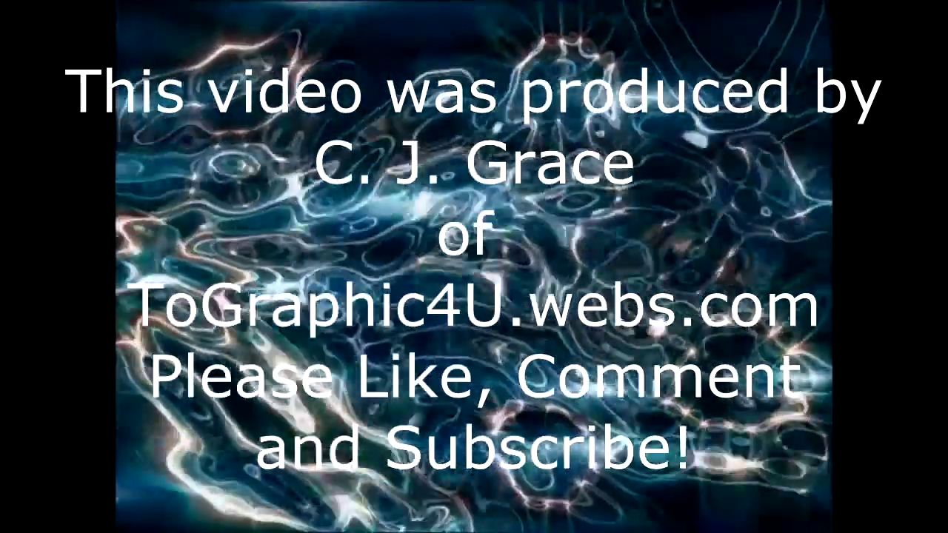